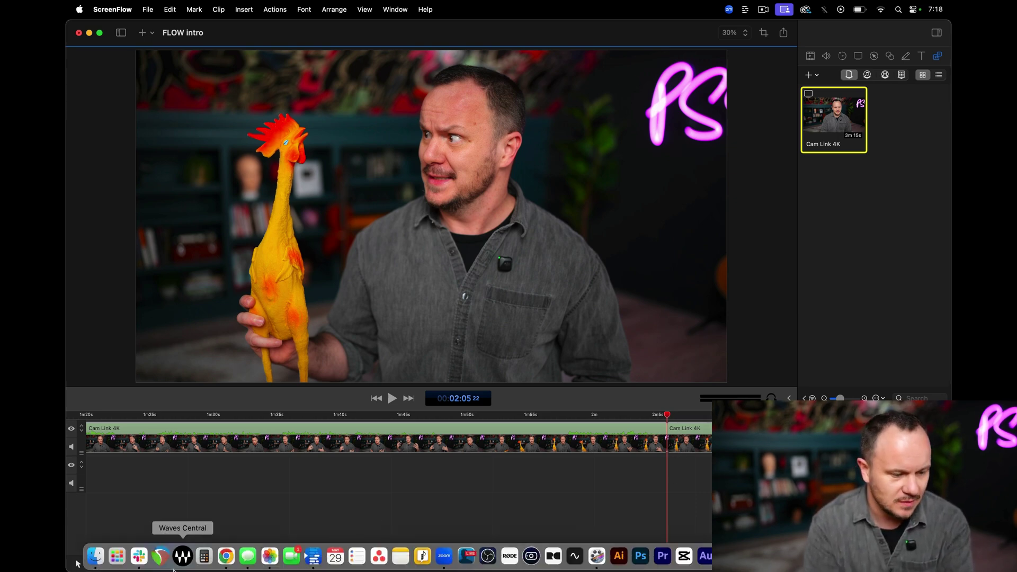
In Frames to Video, add the host chicken frame and enter the chicken-squawks, man-moans prompt
left_click(228, 559)
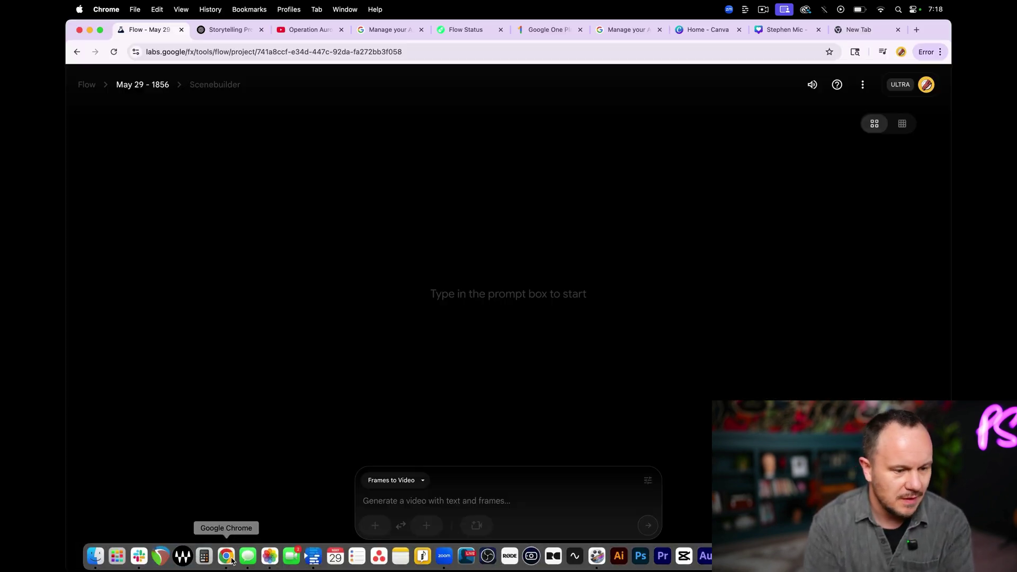
left_click(422, 480)
left_click(390, 436)
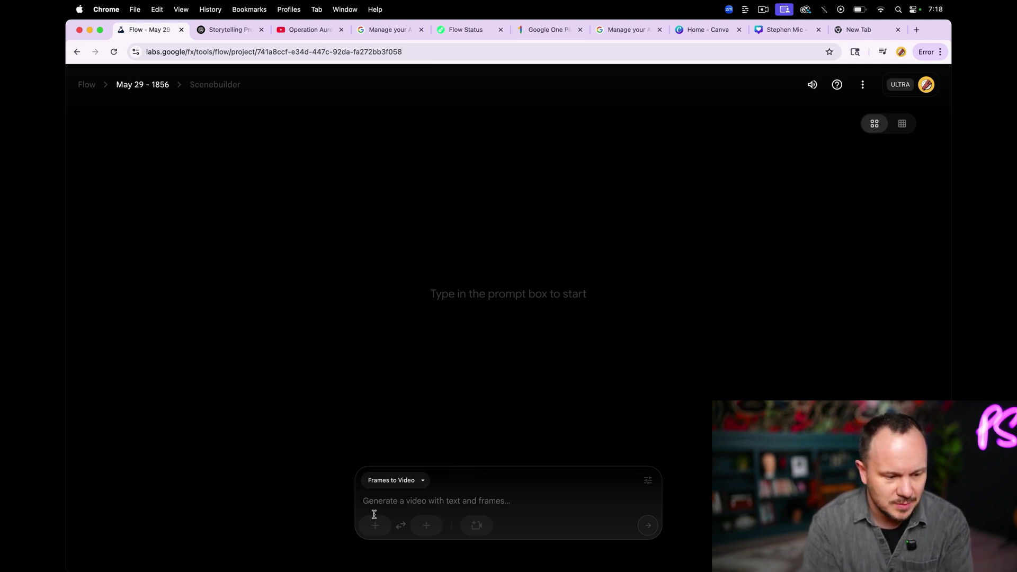
left_click(375, 525)
left_click(468, 266)
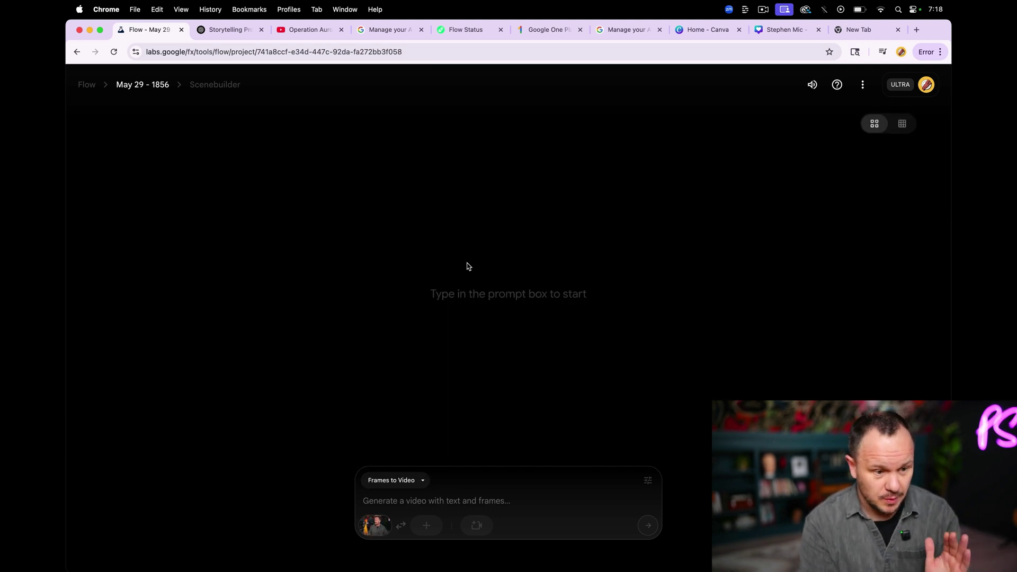
type("The rubber chicken comes to life and violent attacks and pecks a")
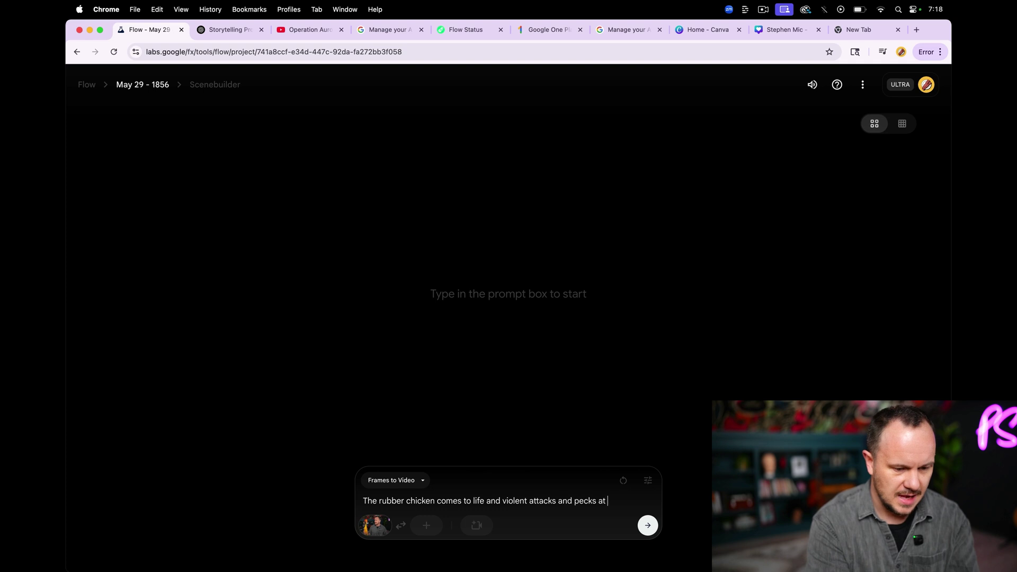
type("th chicken")
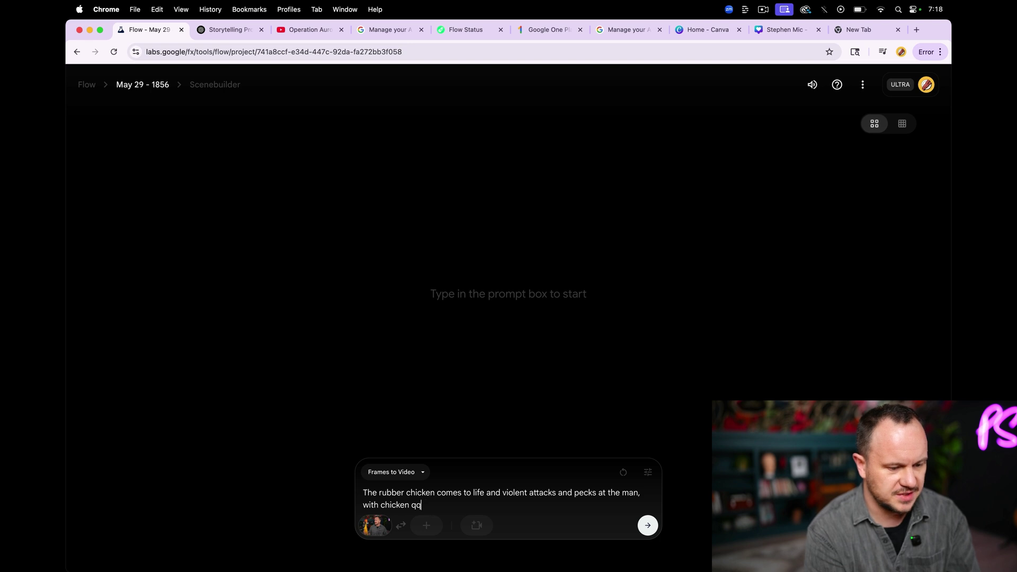
type(" squaks and noises, as the man moans in pain")
Set Quality to Highest Quality (Experimental Audio) and submit the chicken generation
left_click(647, 472)
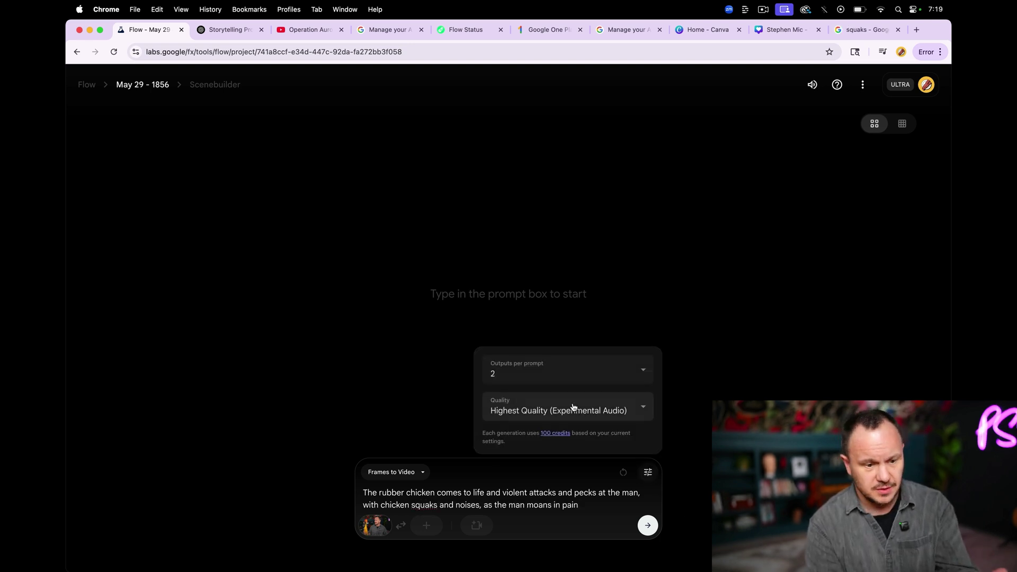
left_click(539, 405)
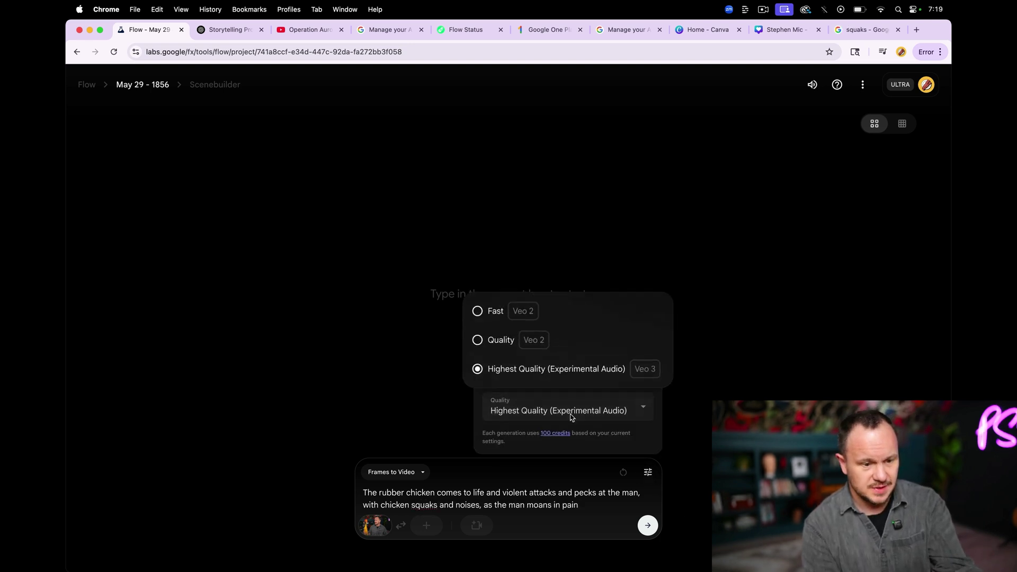
left_click(639, 373)
left_click(648, 527)
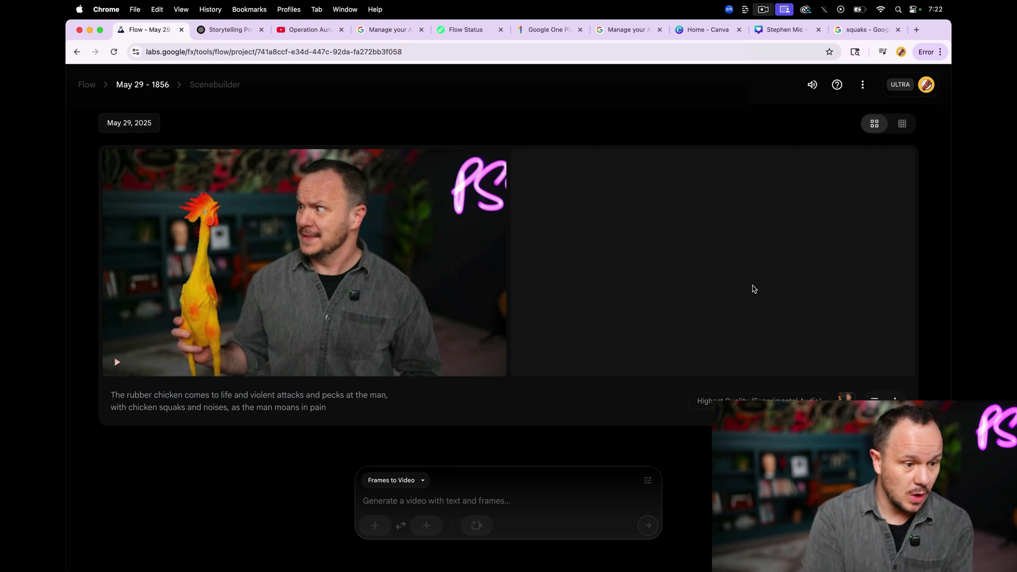
Play the finished clip of the rubber chicken pecking the terrified man
left_click(118, 362)
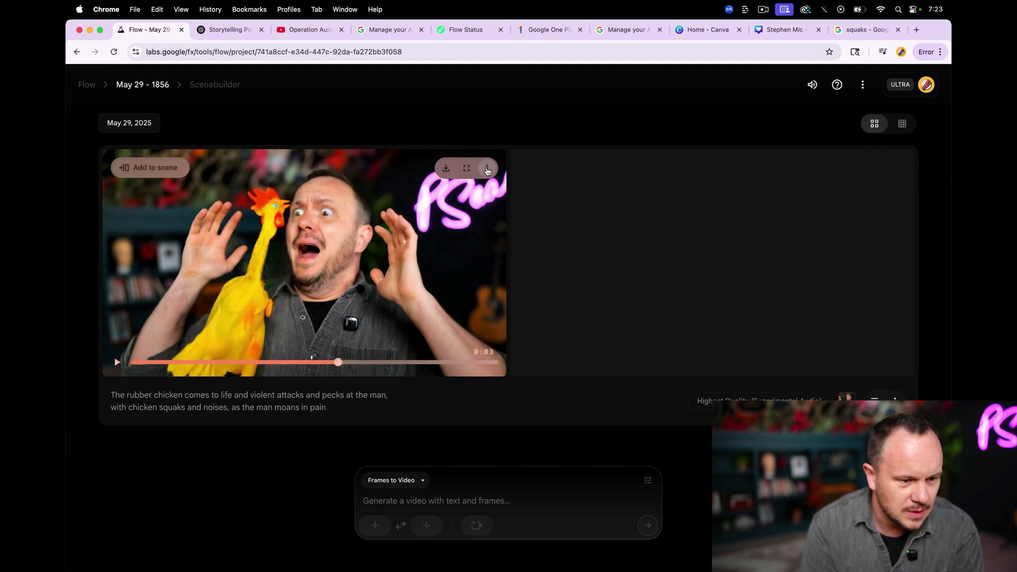
Upscale the chicken clip to 1080p and download it as a 9.0 MB mp4
left_click(487, 168)
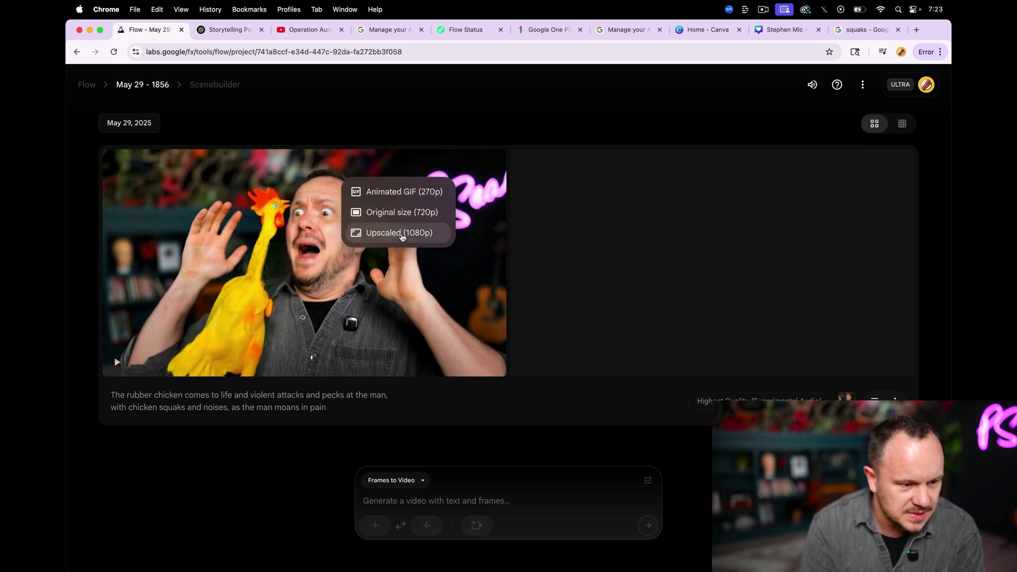
left_click(401, 232)
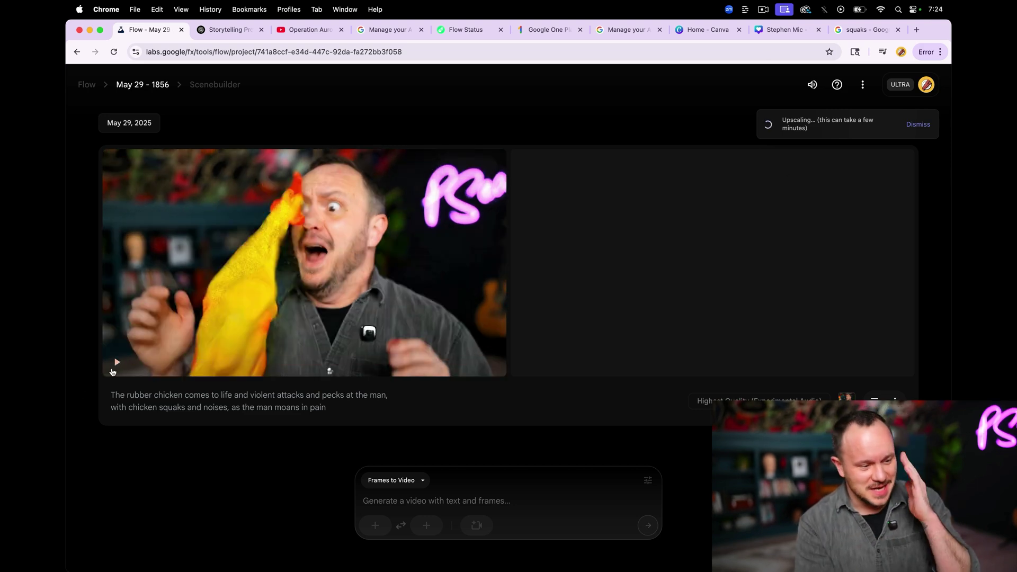
mouse_move(123, 359)
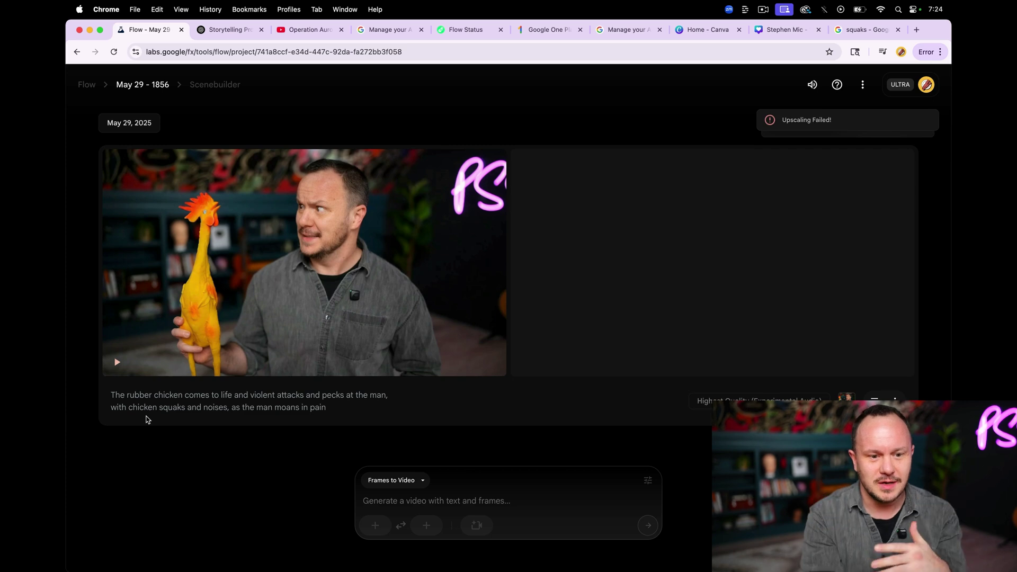
mouse_move(858, 115)
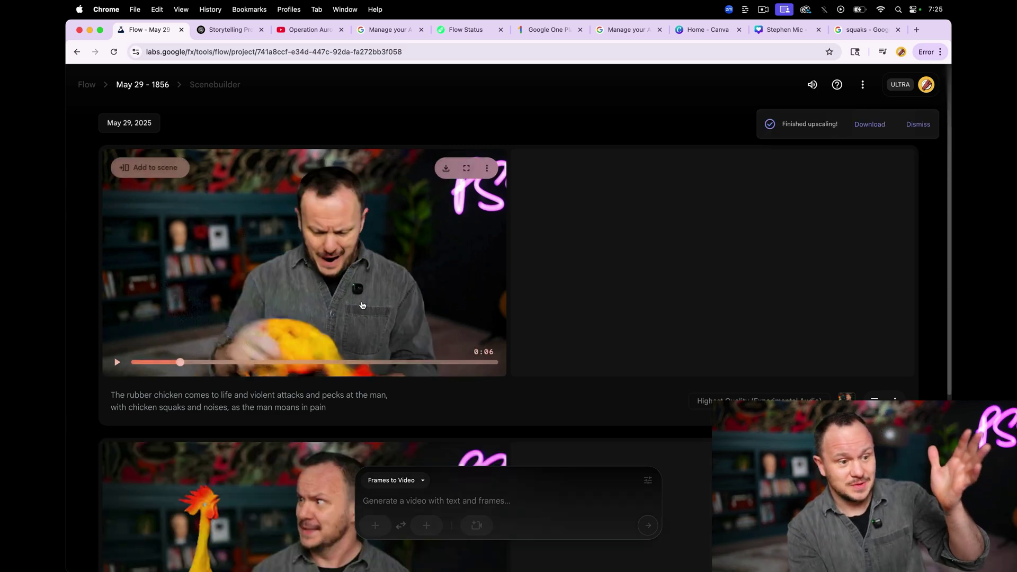
left_click(863, 129)
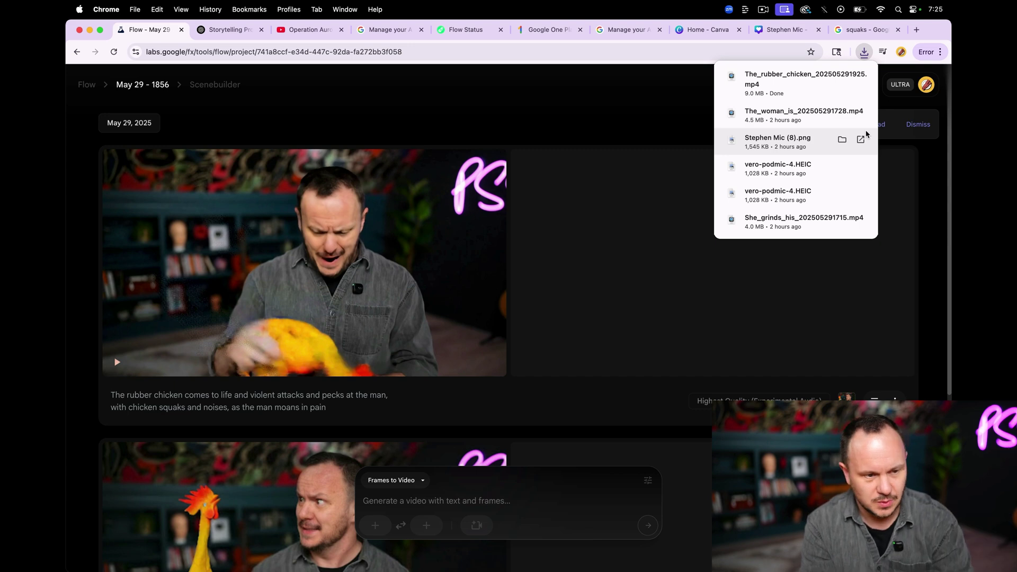
left_click(623, 299)
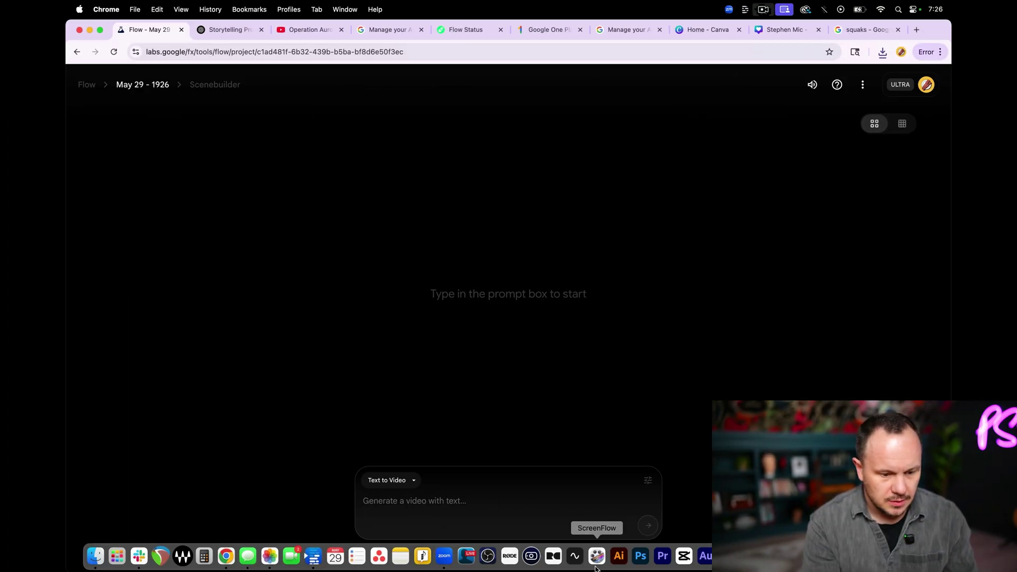
In ScreenFlow, scrub to about 2:17 and pause on the host holding the rhino portrait
left_click(596, 560)
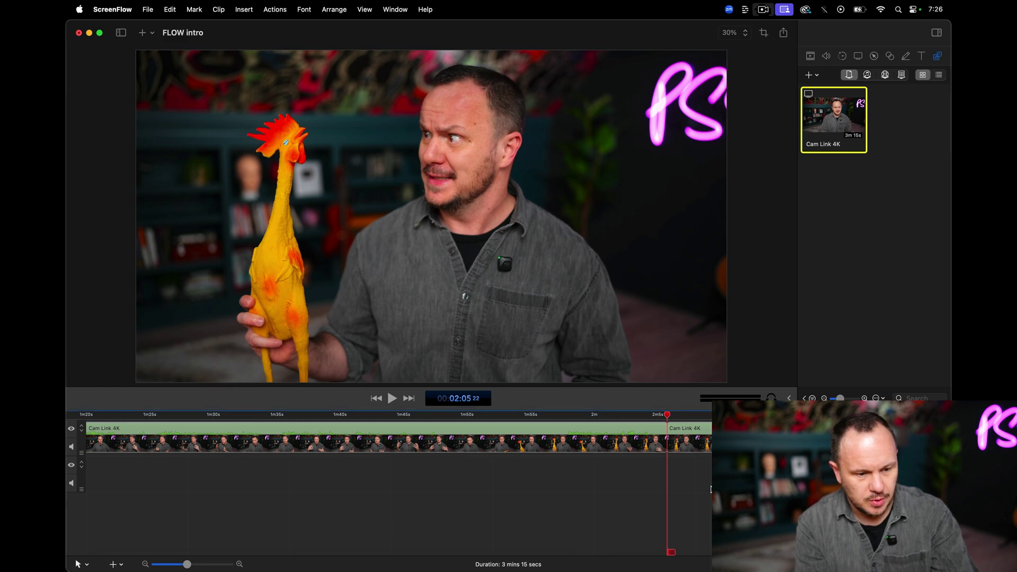
scroll(624, 427, "down", 5)
left_click(360, 415)
mouse_move(360, 415)
left_mouse_down()
mouse_move(376, 414)
mouse_move(365, 416)
left_mouse_up()
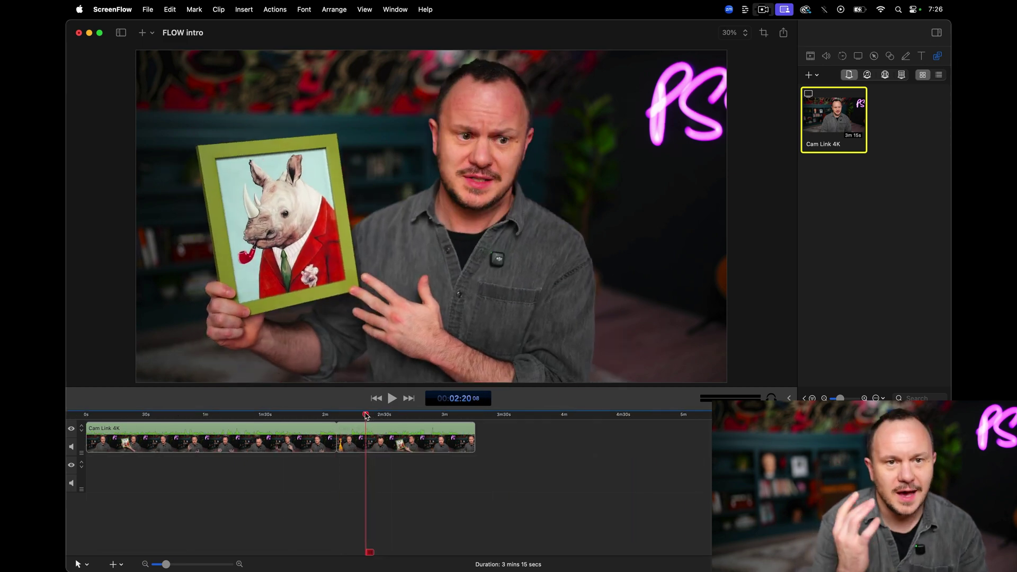
scroll(366, 415, "up", 3)
key("space")
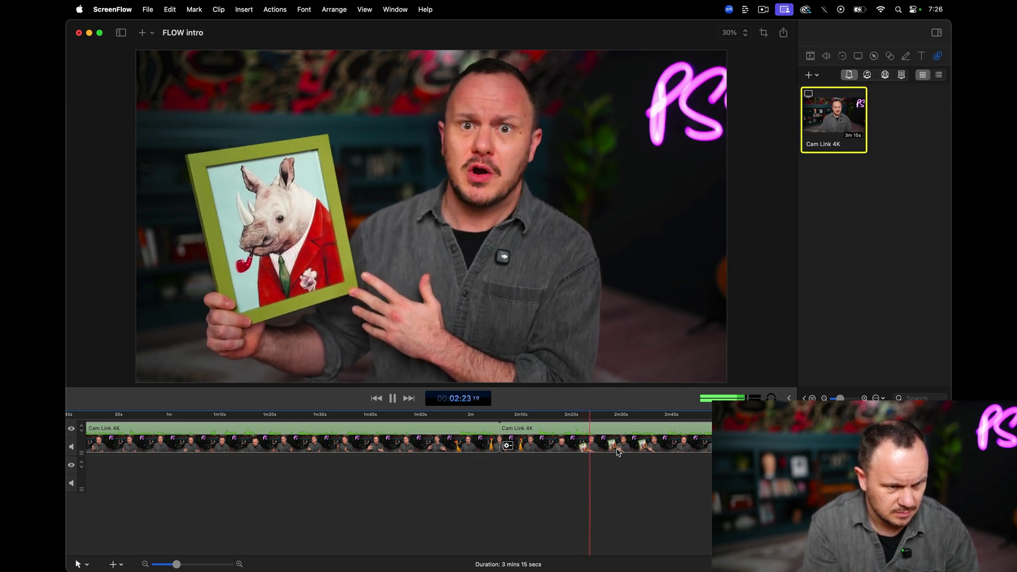
key("space")
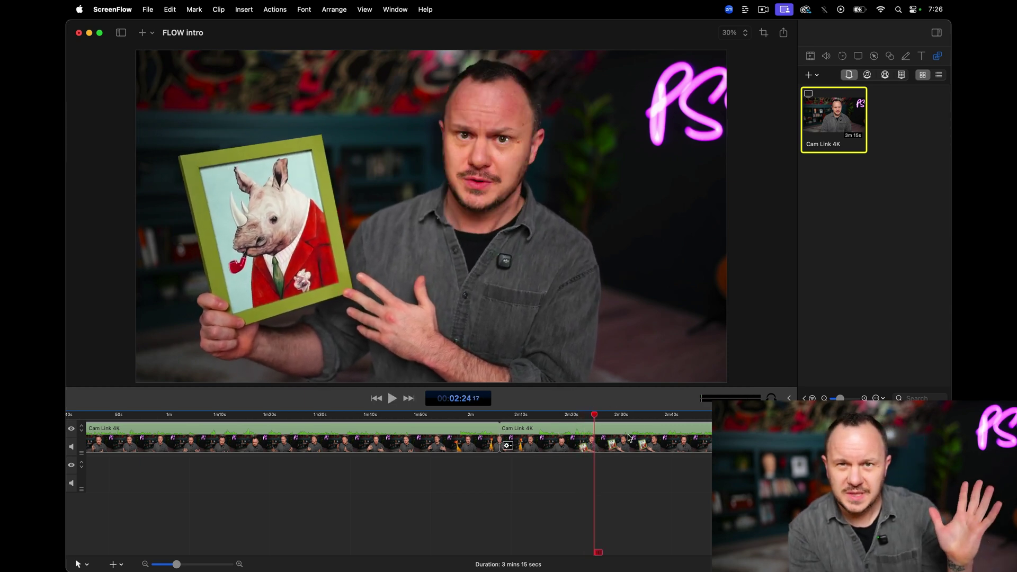
key("Right")
key("Right")
key("Right")
key("Right")
key("Right")
key("Right")
key("Right")
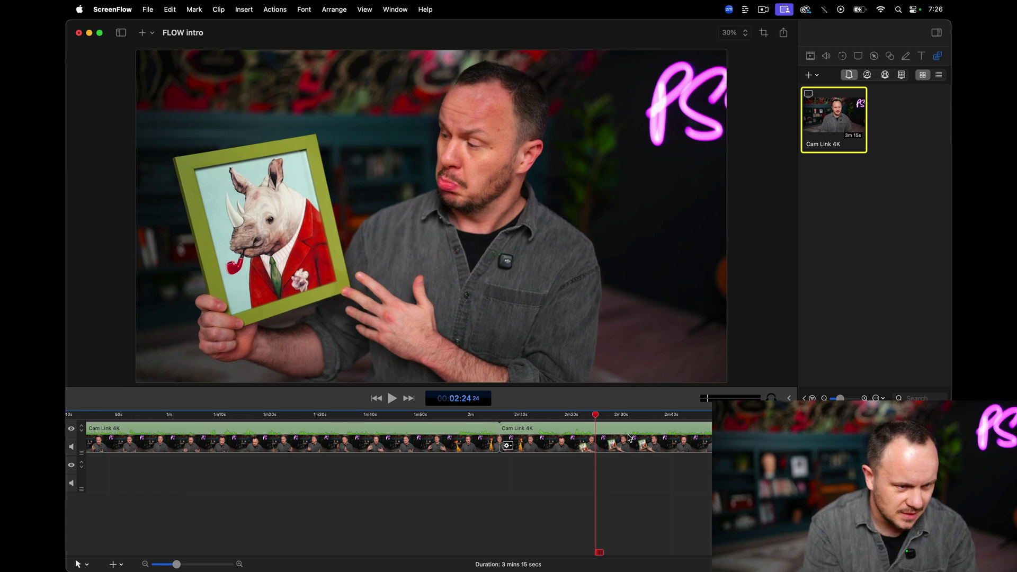
key("Right")
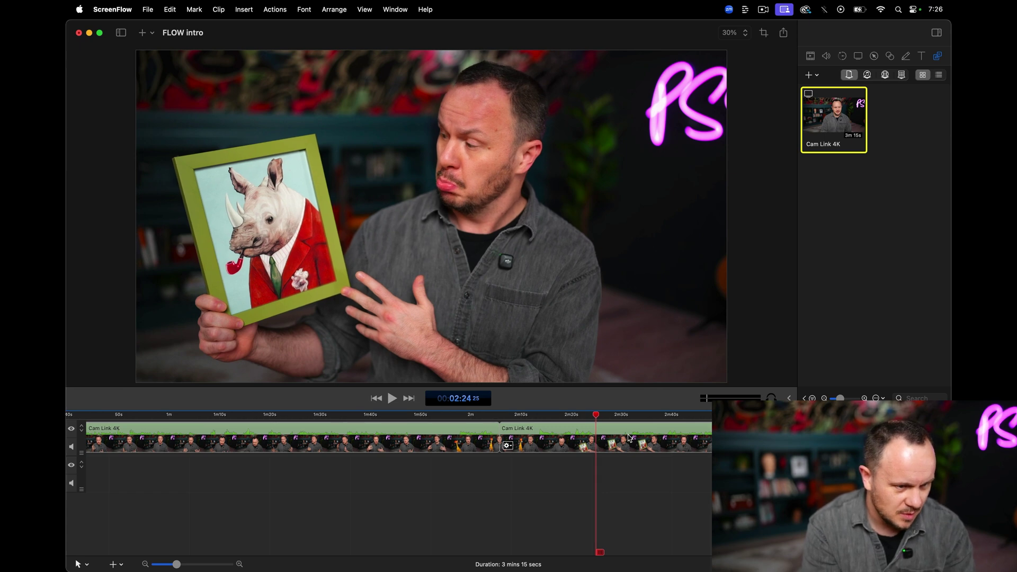
Save the project as a new copy titled after the rhino insult scene
left_click(148, 9)
left_click(186, 116)
type("Rhino insults Steph")
key("BackSpace")
type("phen")
left_click(681, 396)
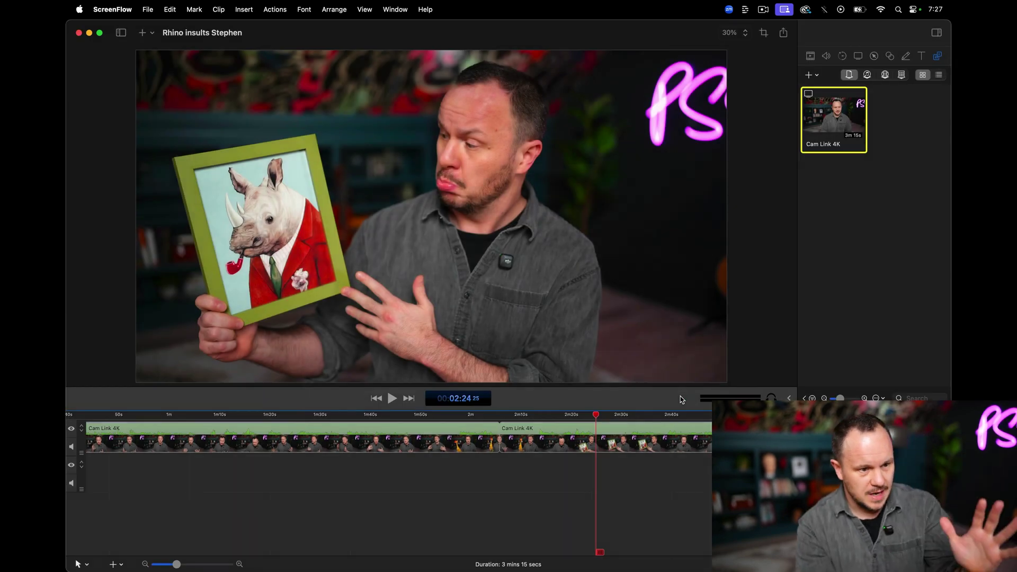
In Flow, choose Frames to Video with the Highest Quality (Experimental Audio) model
left_click(226, 560)
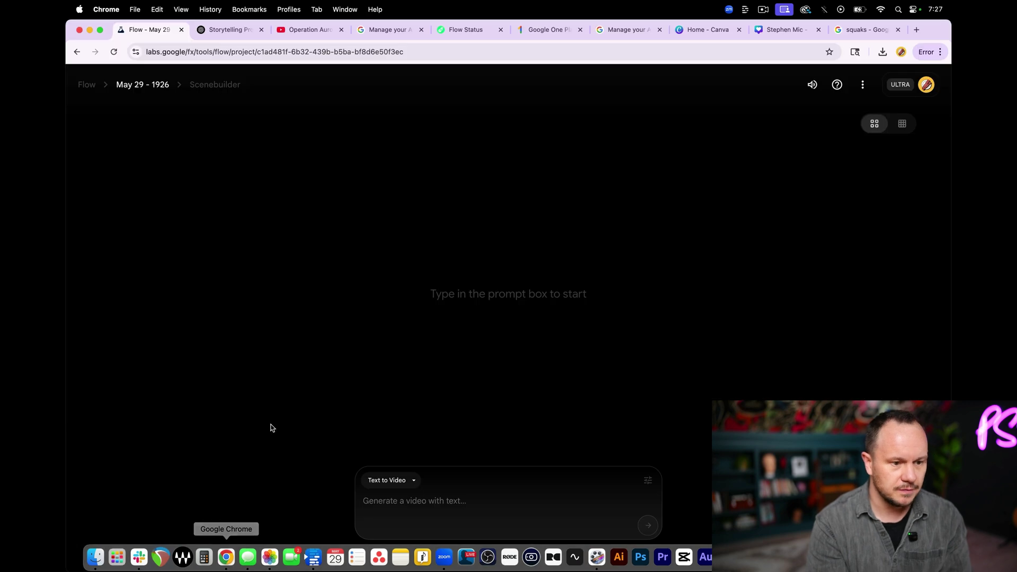
left_click(392, 480)
left_click(398, 429)
left_click(647, 480)
left_click(624, 427)
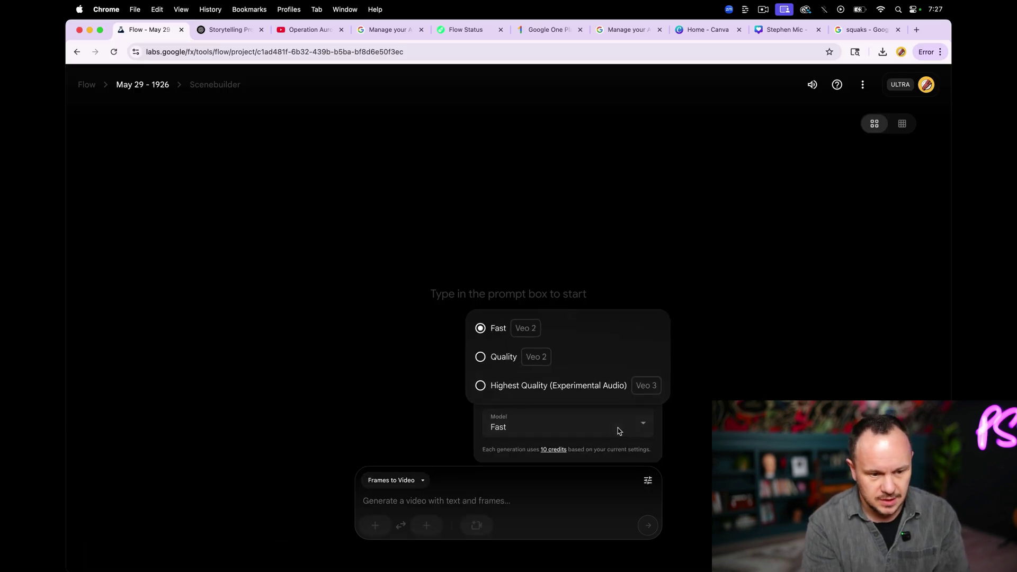
left_click(654, 389)
left_click(512, 495)
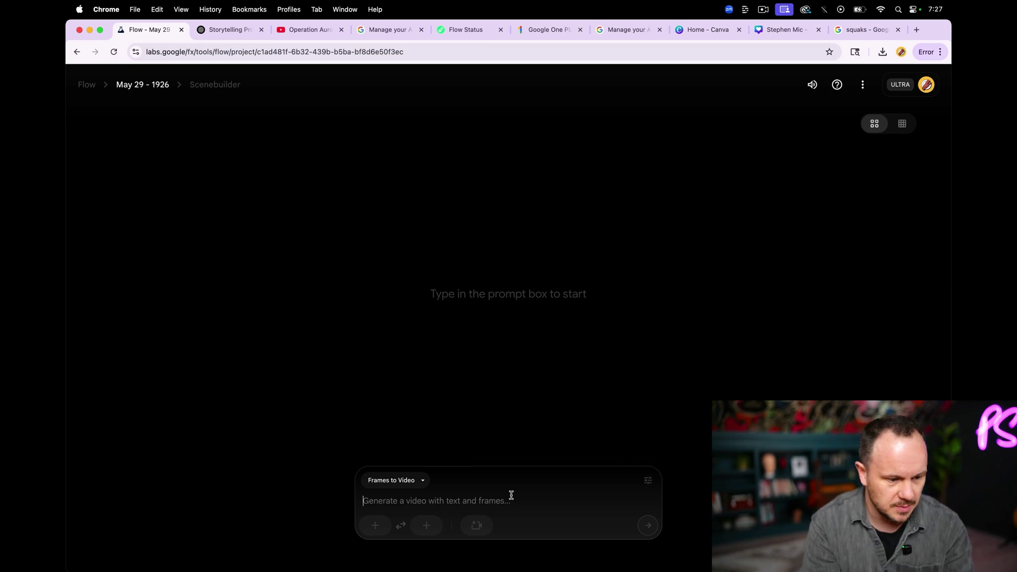
Upload 'rhino insults me.png' as the frame and submit the rhino-comes-to-life, pipe-smoke prompt
left_click(375, 525)
left_click(406, 278)
left_click(443, 231)
left_click(680, 392)
left_click(704, 497)
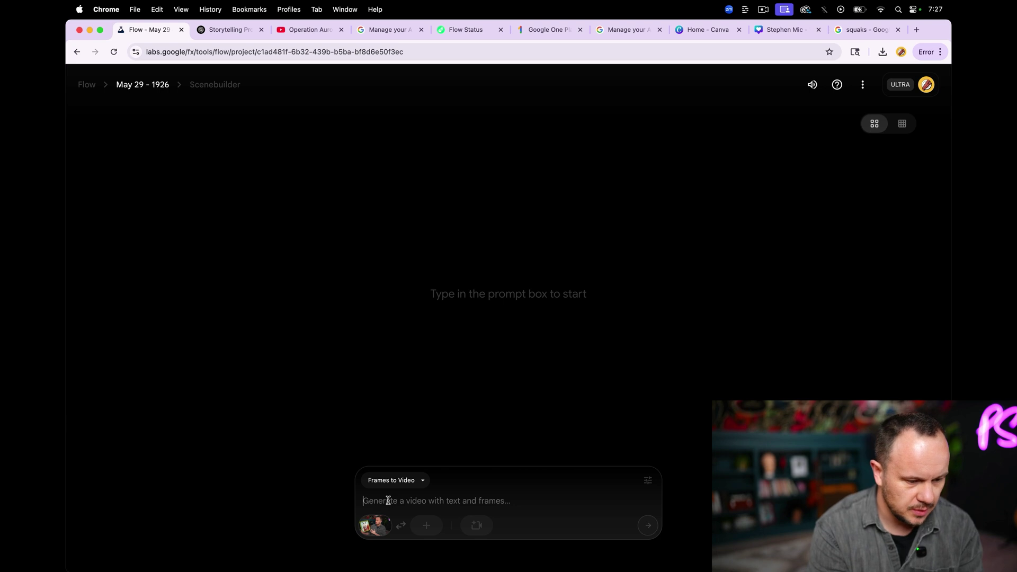
type("The ")
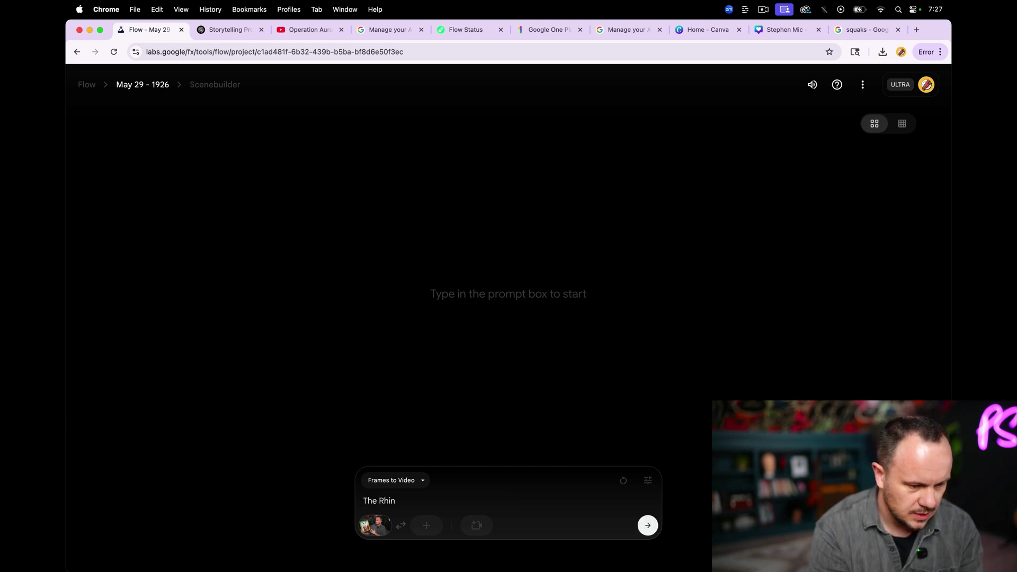
type("rhino in the framed picture comes to life.  Smoke rises from his")
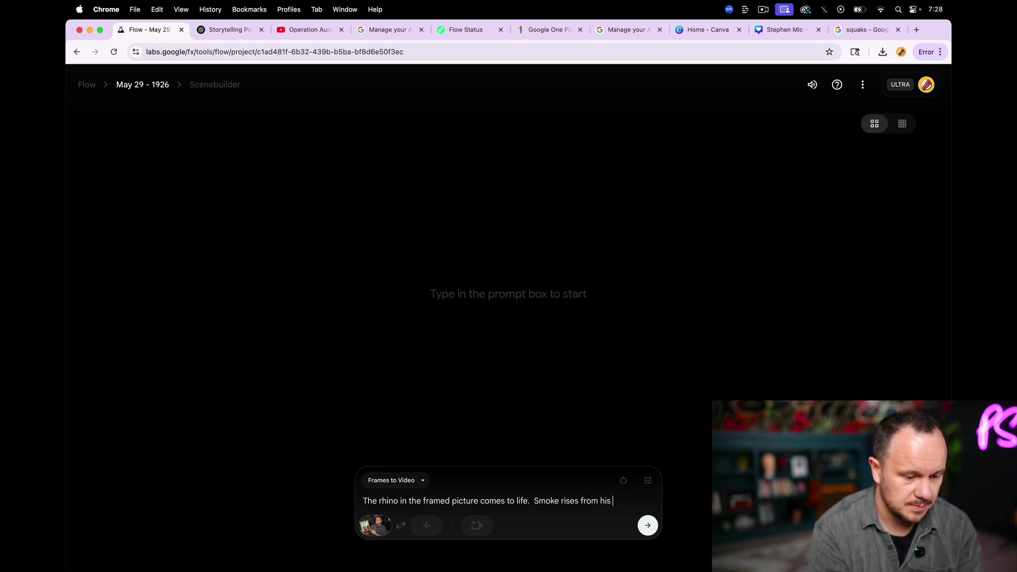
type(" pipe and he looks ")
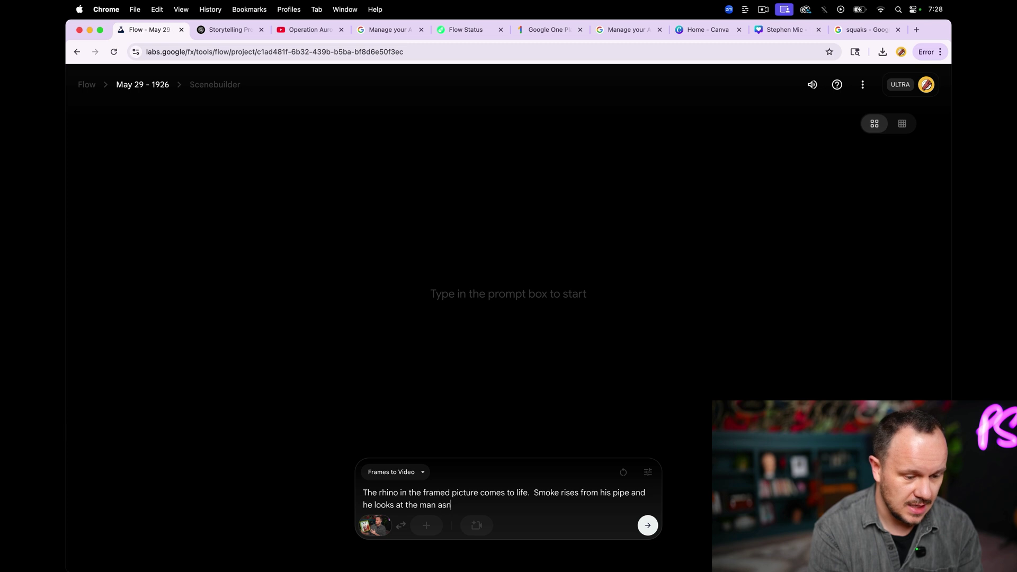
type("at the man and says \"You're embar")
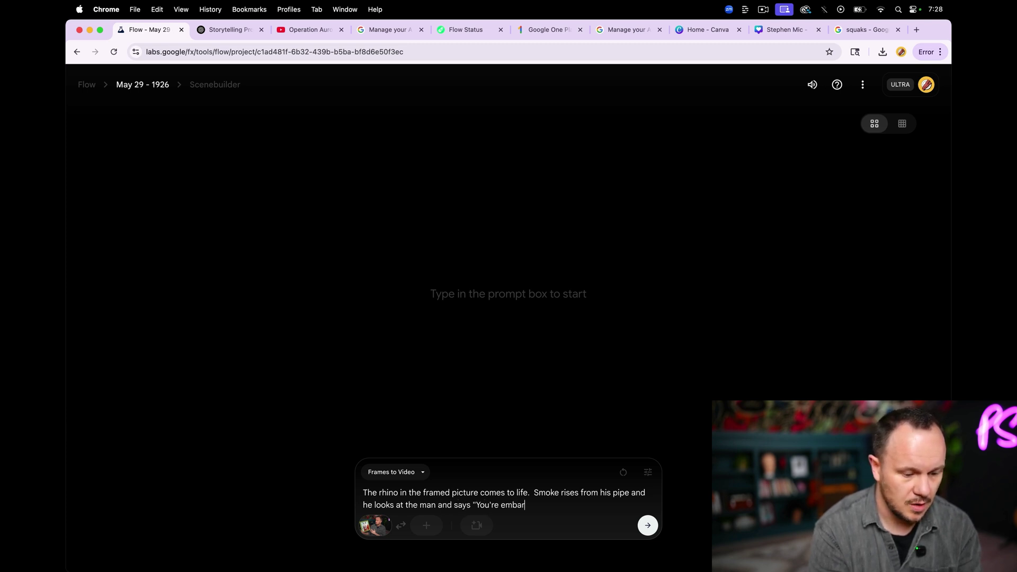
type("rassing yourself Stephen!\"")
left_click(648, 526)
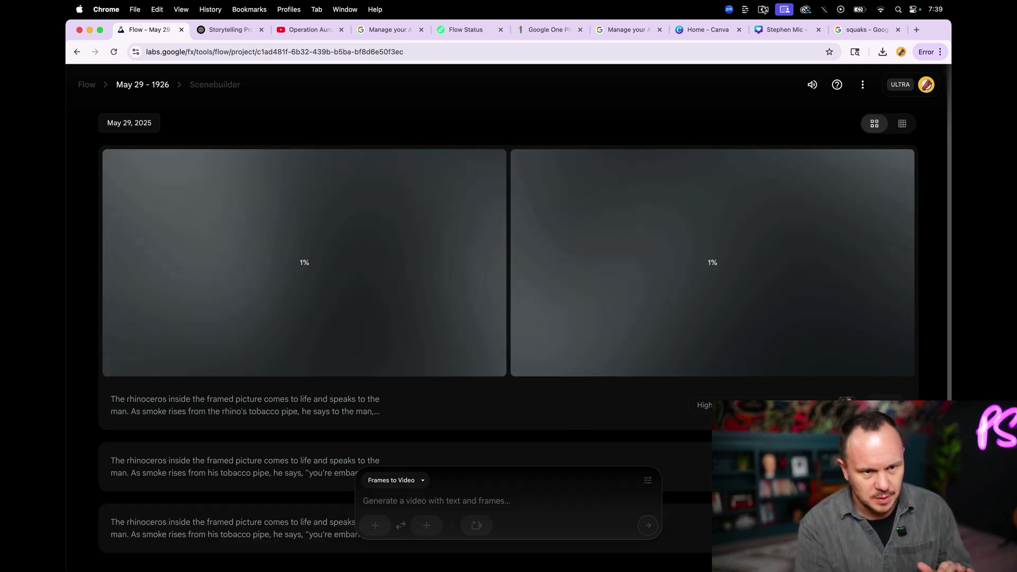
Pause the ScreenFlow capture from its menu-bar menu while the rhino clips generate
left_click(763, 9)
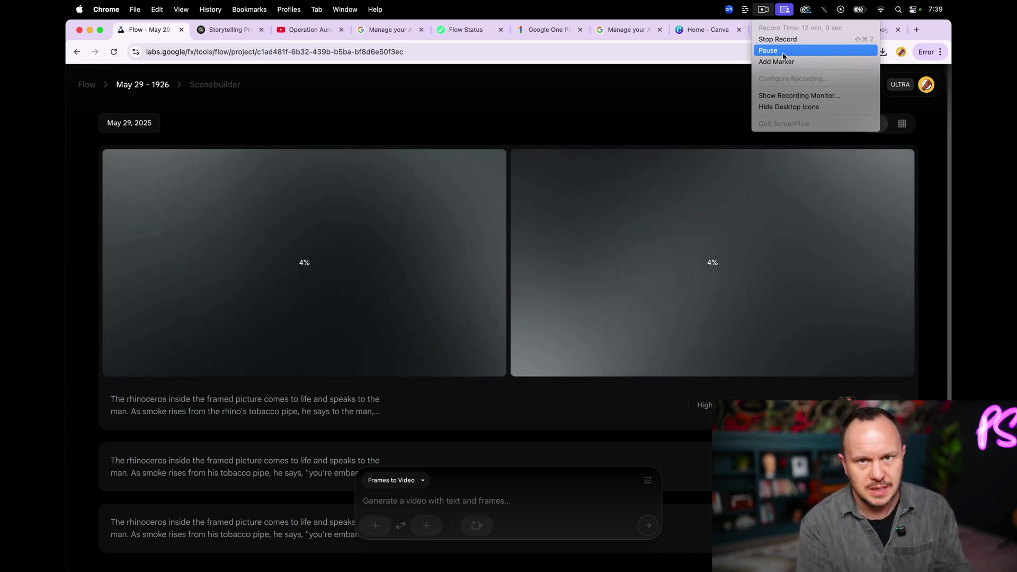
left_click(783, 51)
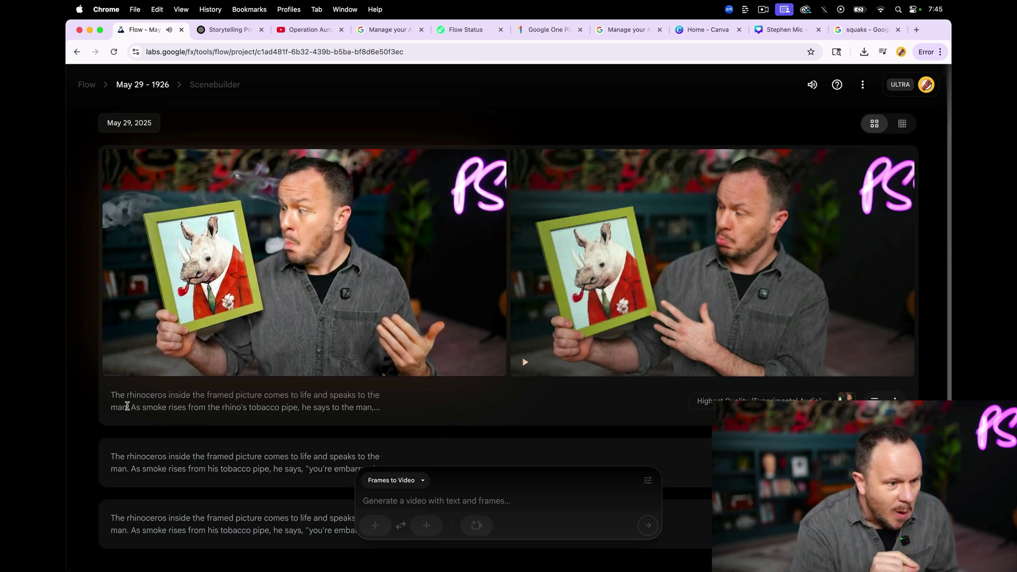
Play the first rhino clip to review the pipe smoke and the man's reaction
left_click(525, 361)
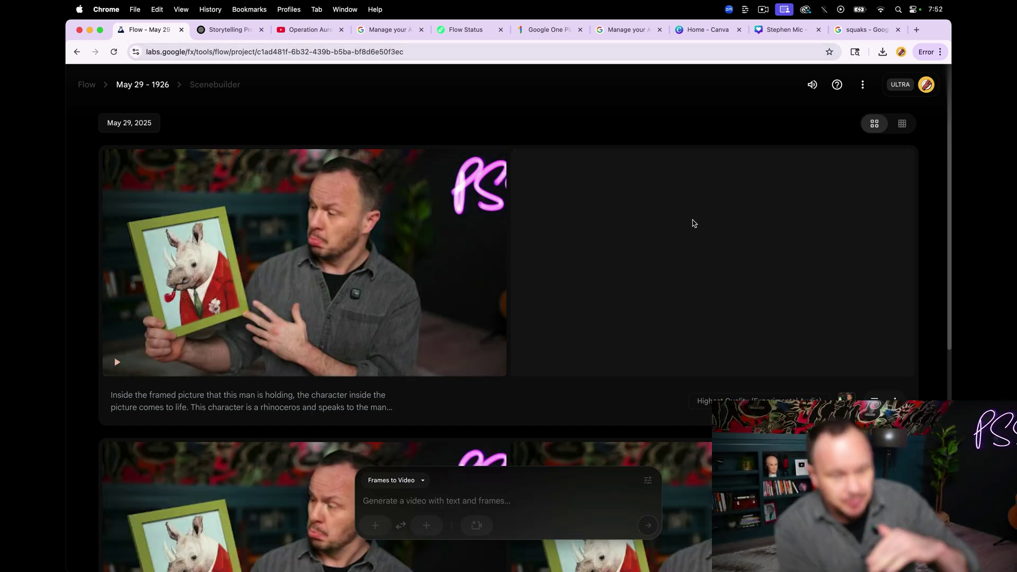
Play the new talking-rhino clip twice to review it
left_click(121, 363)
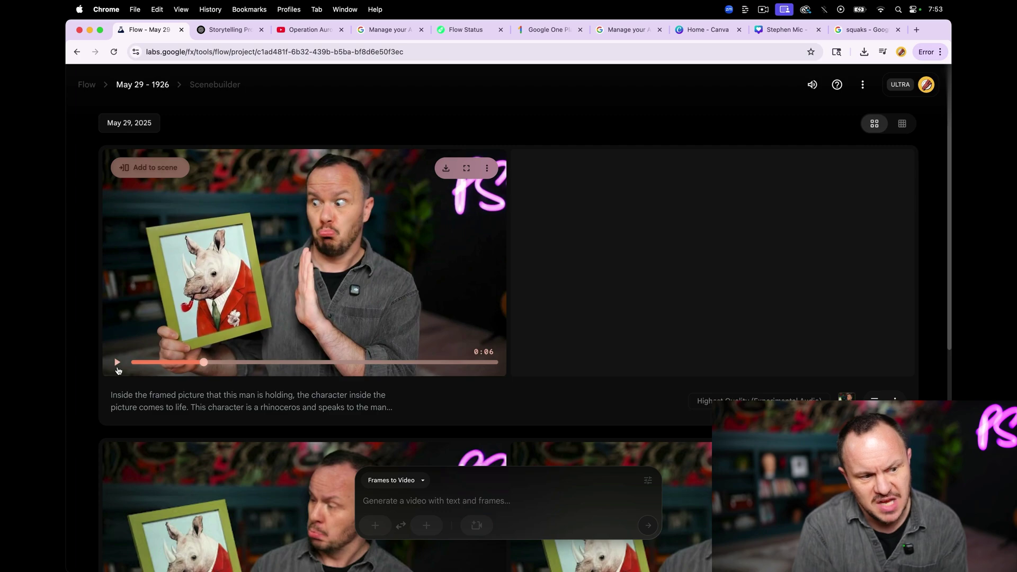
left_click(117, 365)
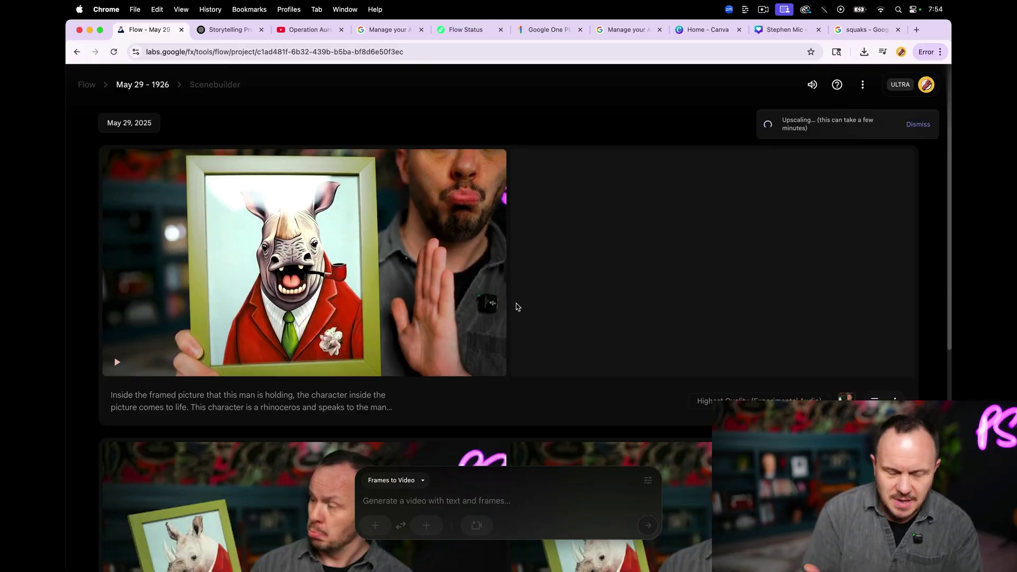
scroll(525, 276, "down", 3)
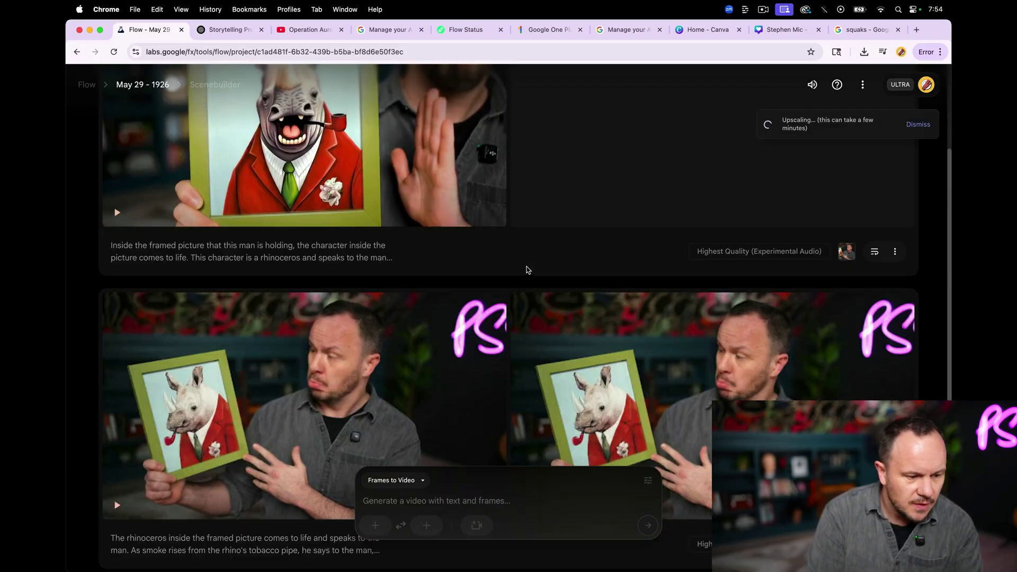
scroll(526, 270, "up", 3)
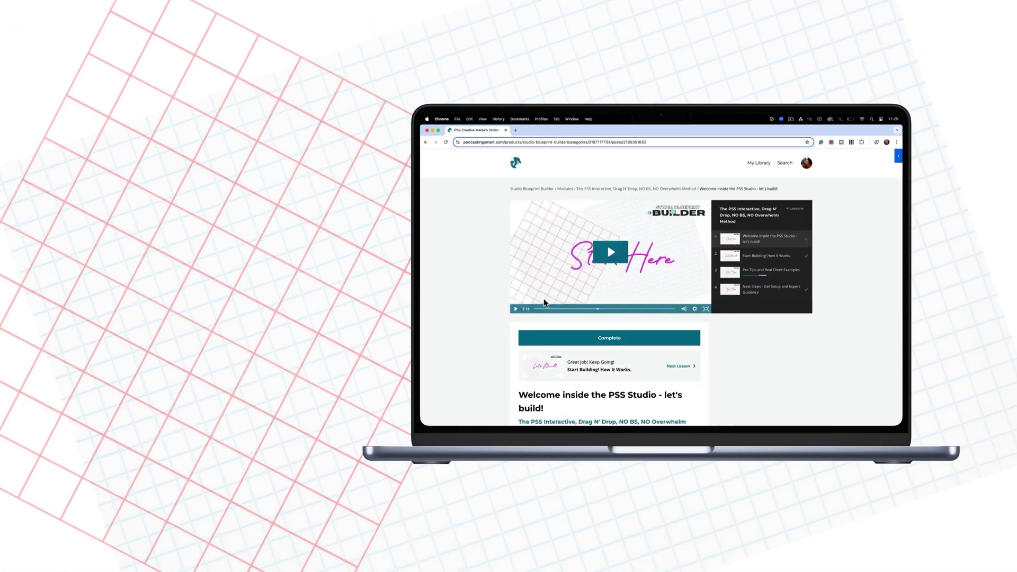
From the course lesson, open the Studio Blueprint Builder template and create an editable Canva copy
left_click(532, 312)
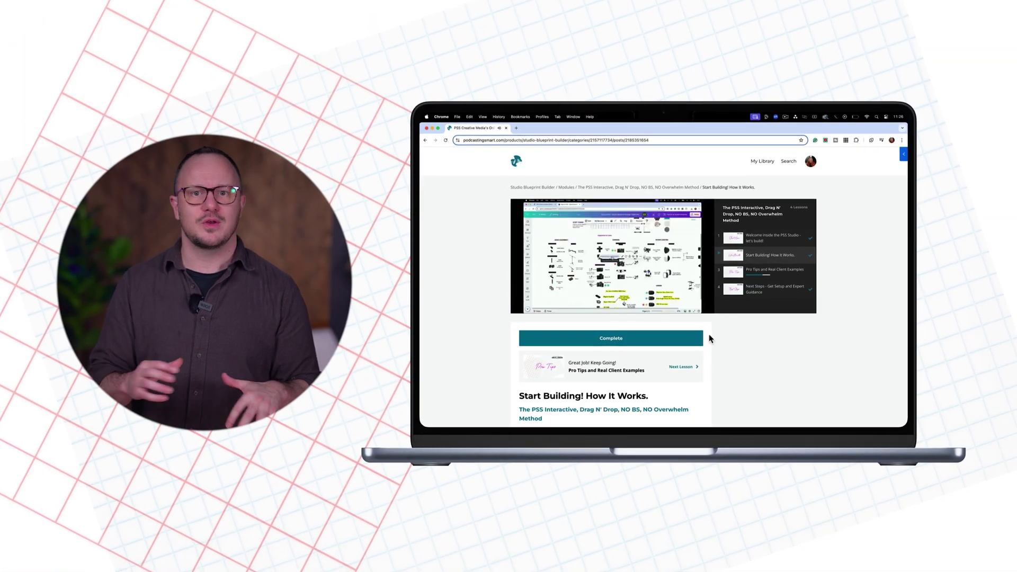
scroll(636, 240, "down", 5)
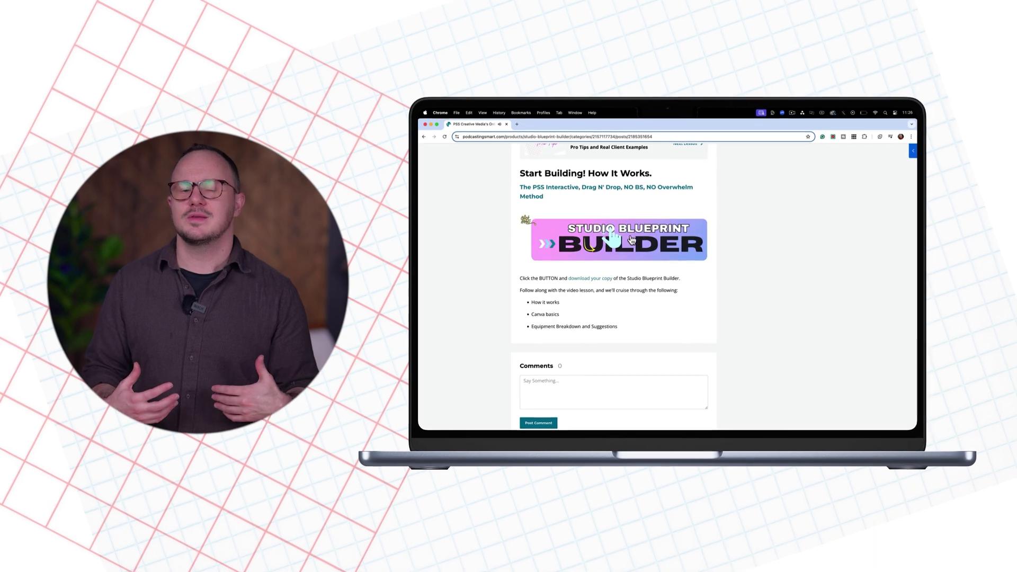
left_click(636, 240)
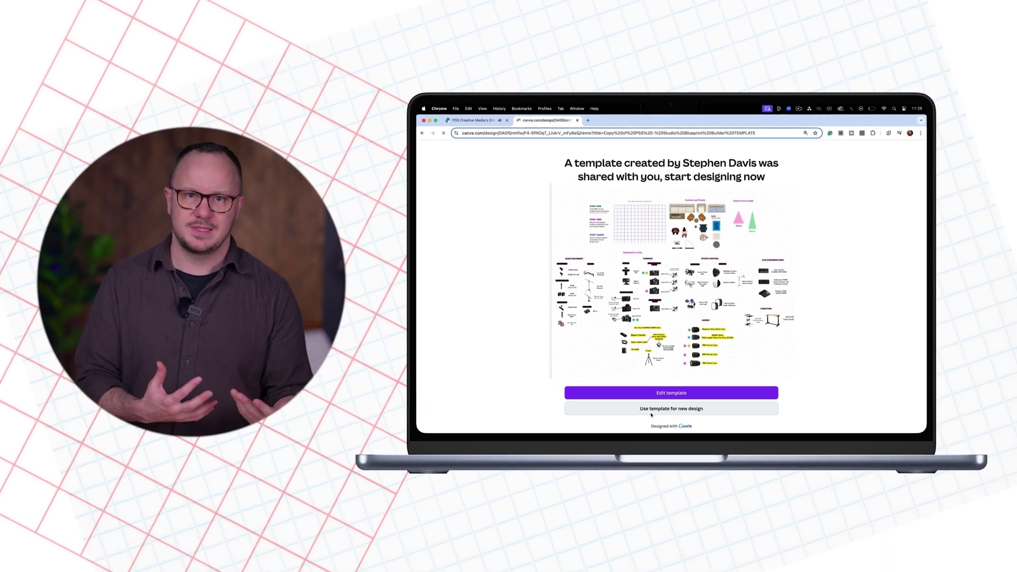
left_click(651, 411)
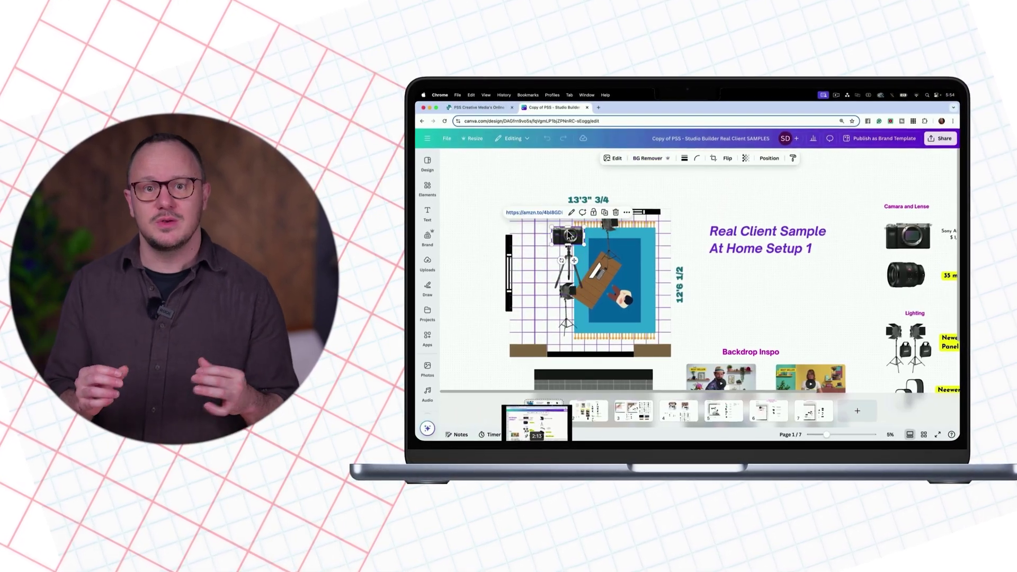
scroll(583, 240, "right", 5)
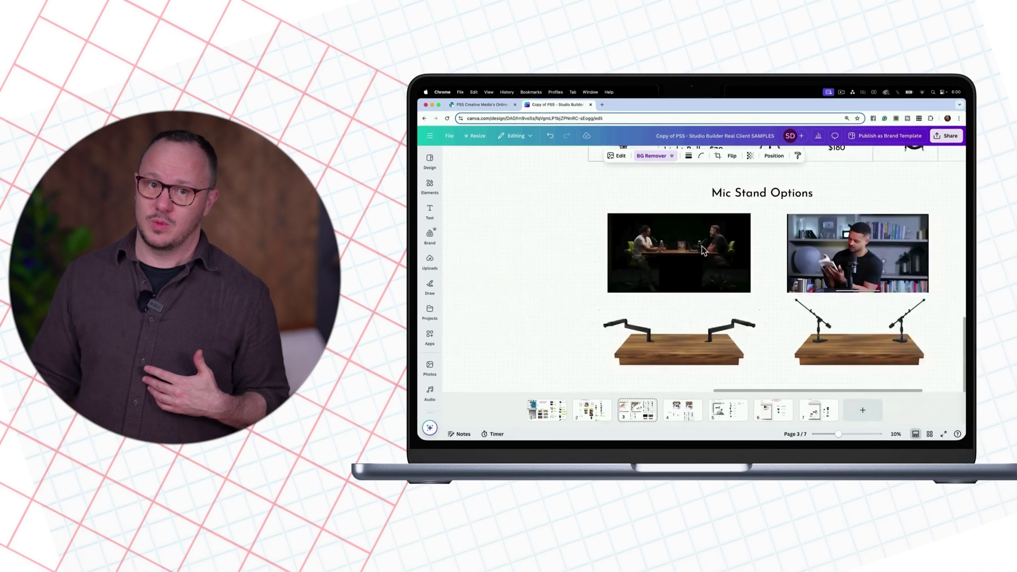
scroll(702, 250, "up", 5)
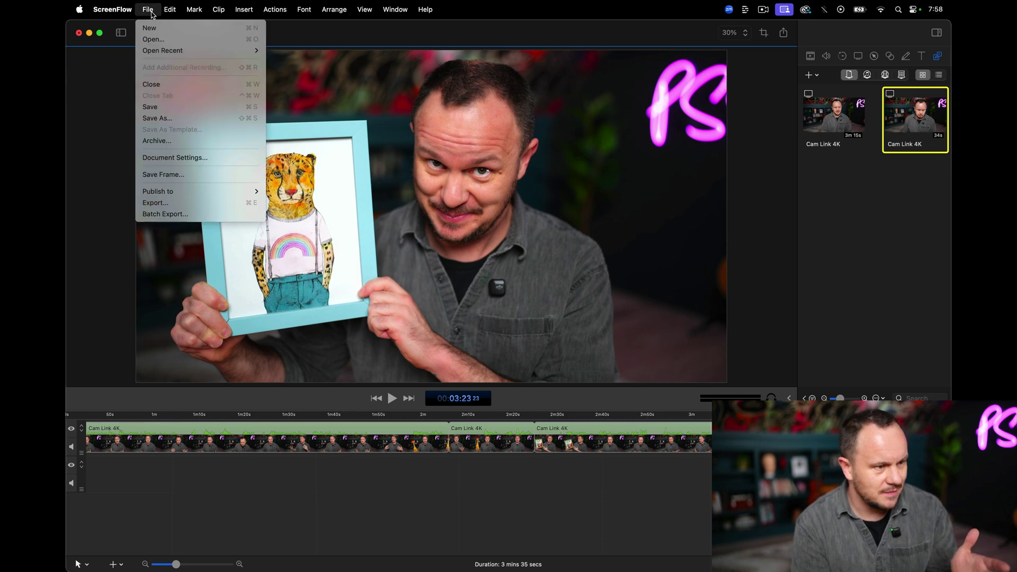
Save the current cheetah-portrait frame as a PNG, starting its file name with 'C'
left_click(176, 174)
type("C")
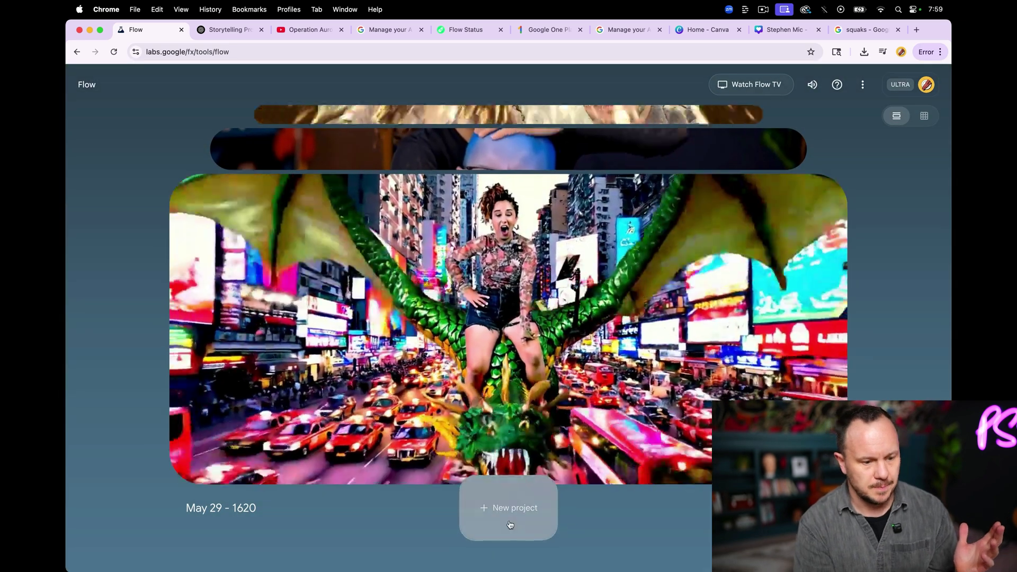
Start a new Flow project in Frames to Video mode with the Highest Quality (Experimental Audio) model
left_click(510, 524)
left_click(390, 433)
left_click(648, 480)
left_click(618, 426)
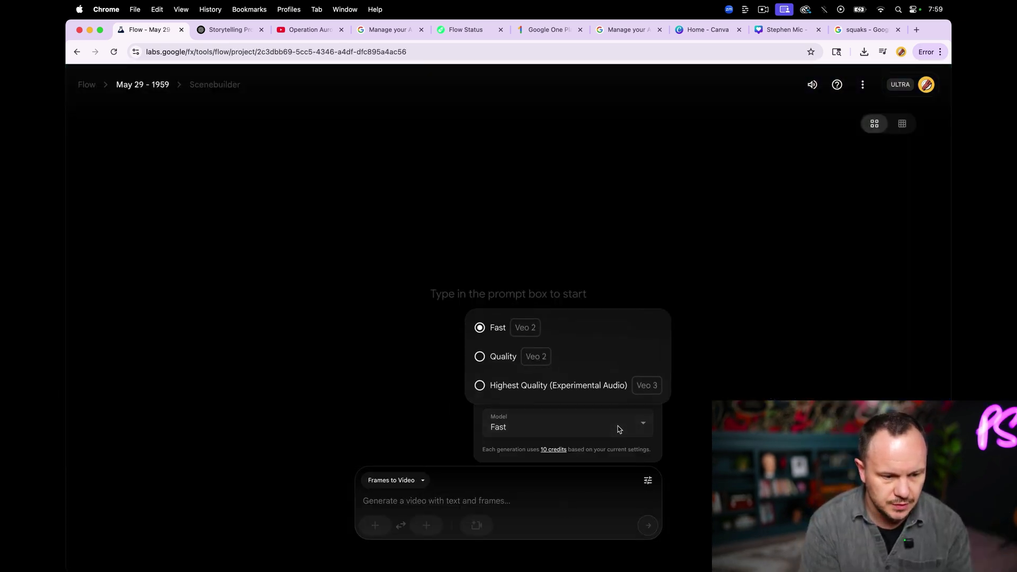
left_click(652, 388)
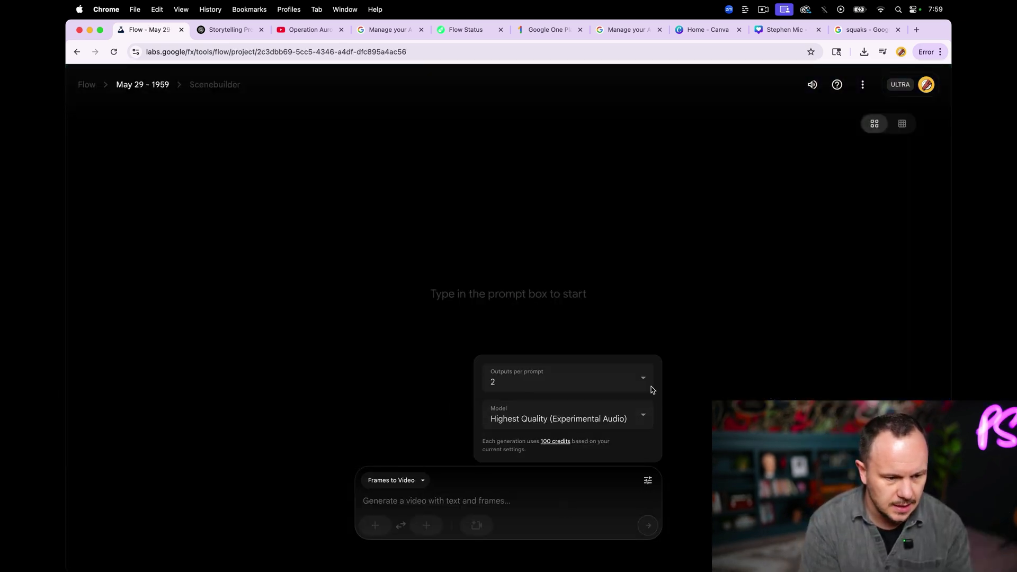
left_click(456, 496)
Upload the cheetah still as the start frame and write the prompt about the man holding the cheetah character
left_click(375, 525)
left_click(409, 253)
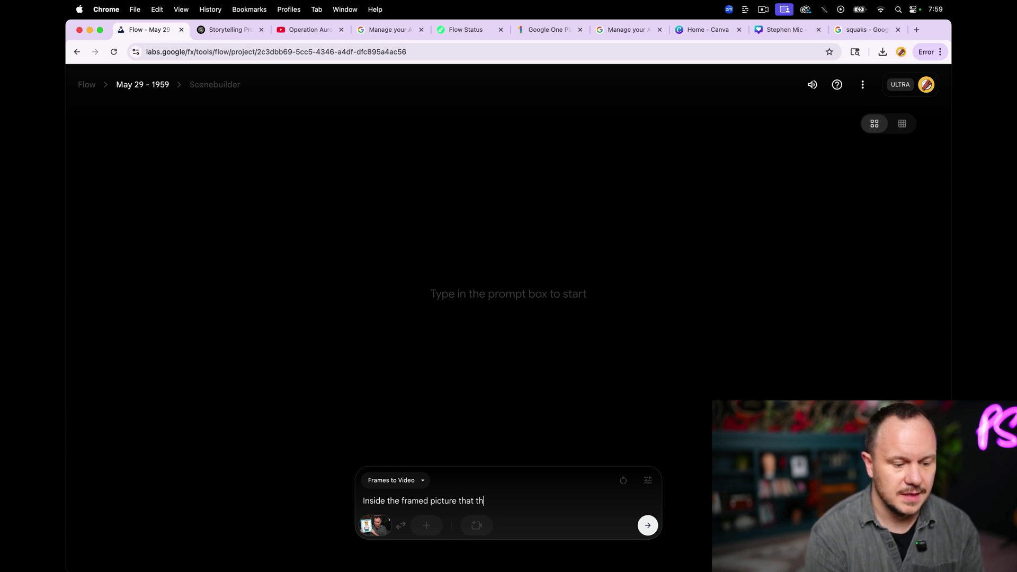
type("is hold")
key("BackSpace")
key("BackSpace")
type("olding, the cheetah character")
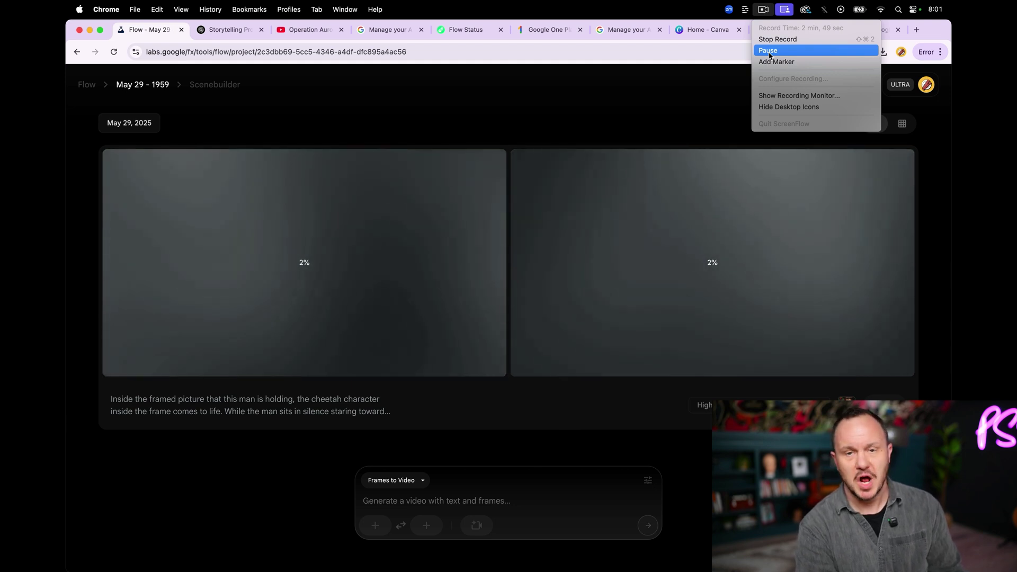
Play, pause, skip through and replay the left talking-cheetah clip to review it
left_click(769, 52)
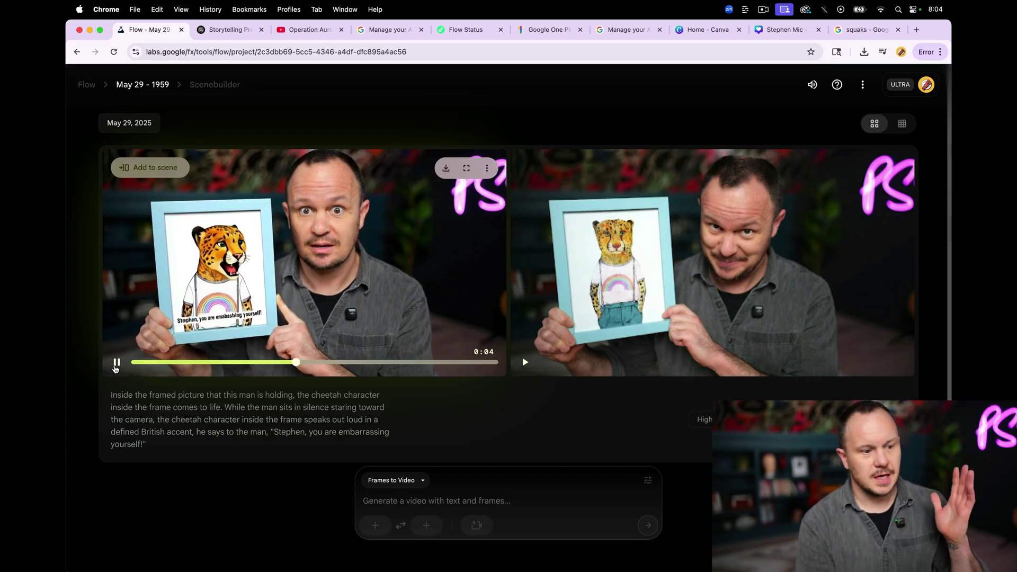
left_click(116, 364)
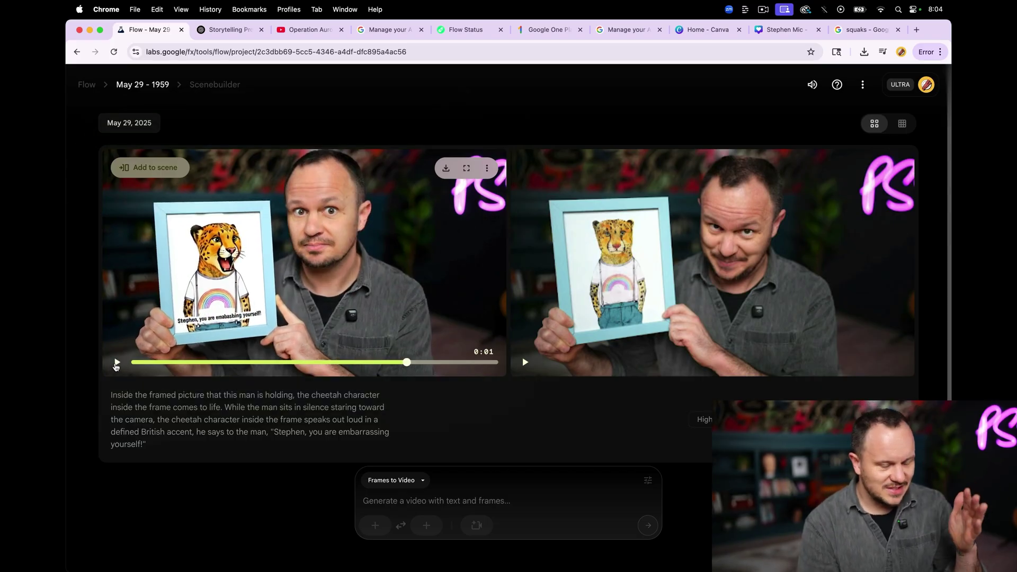
left_click(116, 364)
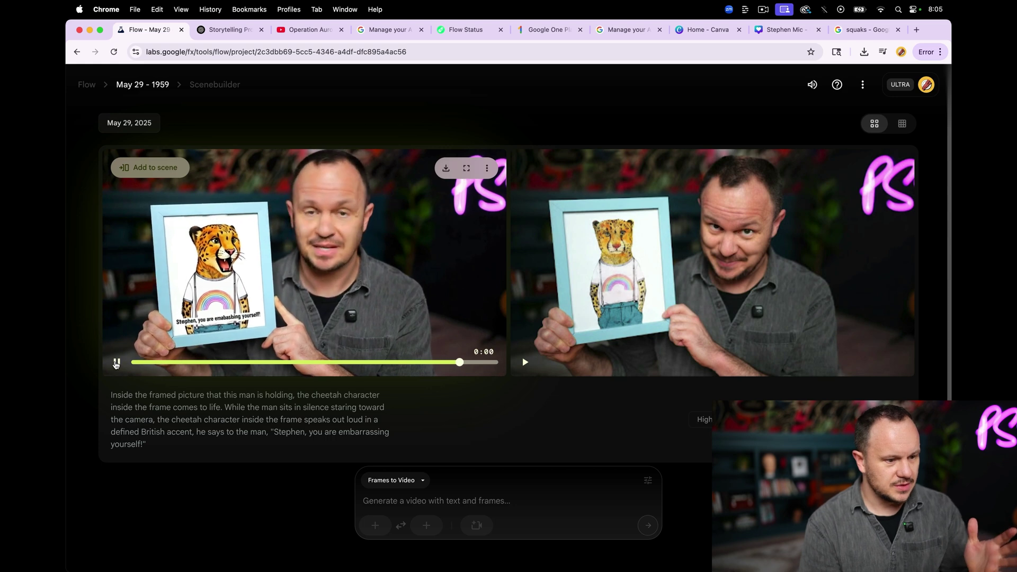
left_click(293, 362)
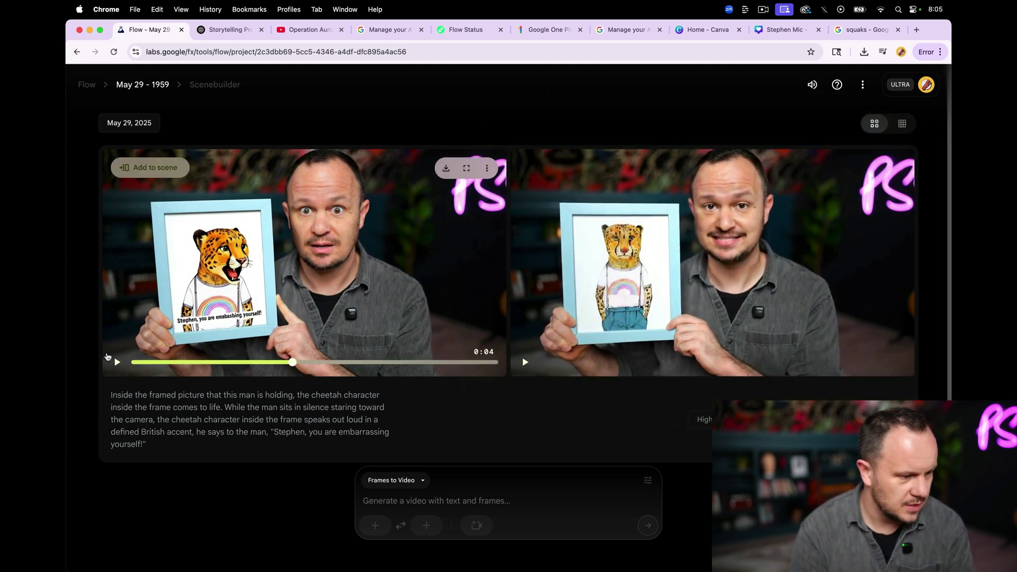
left_click_drag(148, 363, 110, 364)
left_click(117, 363)
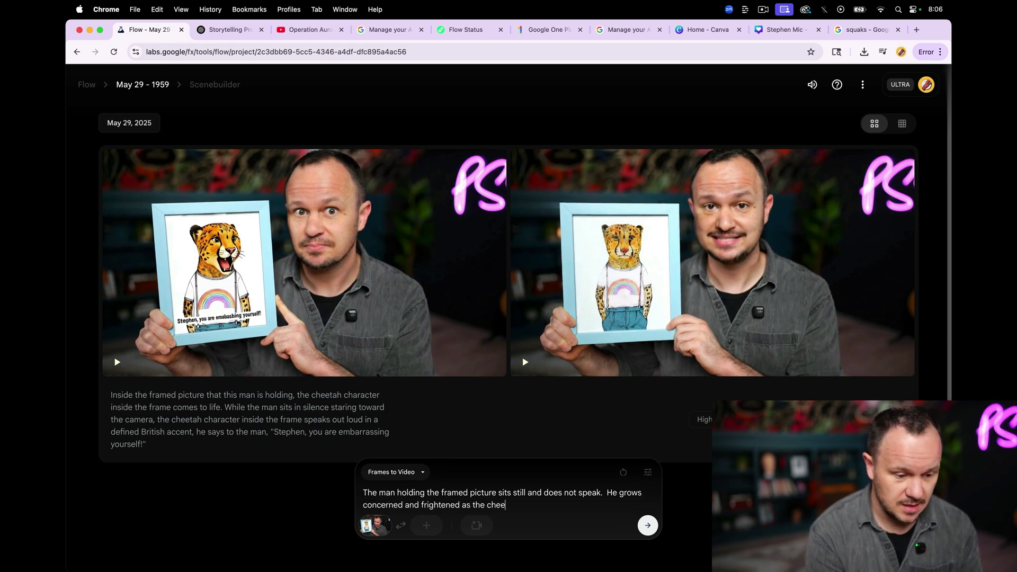
Generate clips from the prompt where the framed cheetah comes to life and jumps out of the picture
type("tah character inside of the framed picture comes")
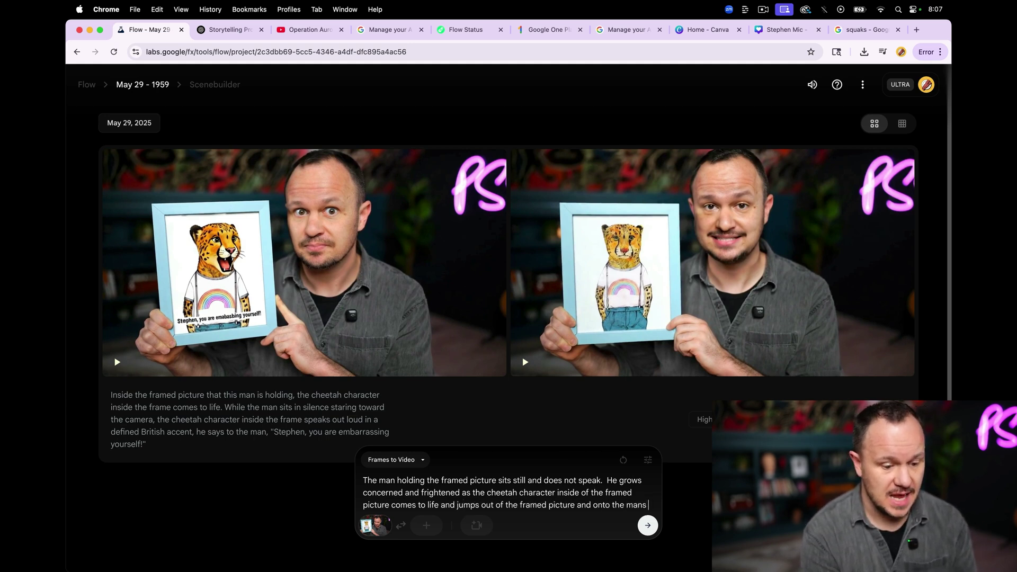
type(" to life and jumps out of the")
key("Return")
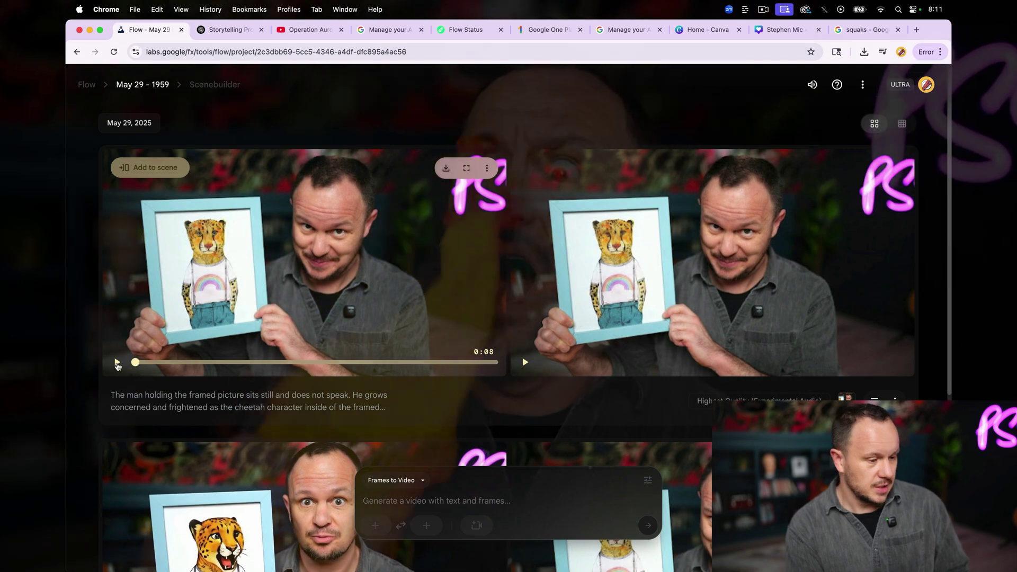
Play the new cheetah clip, then download the right clip upscaled to 1080p
left_click(117, 363)
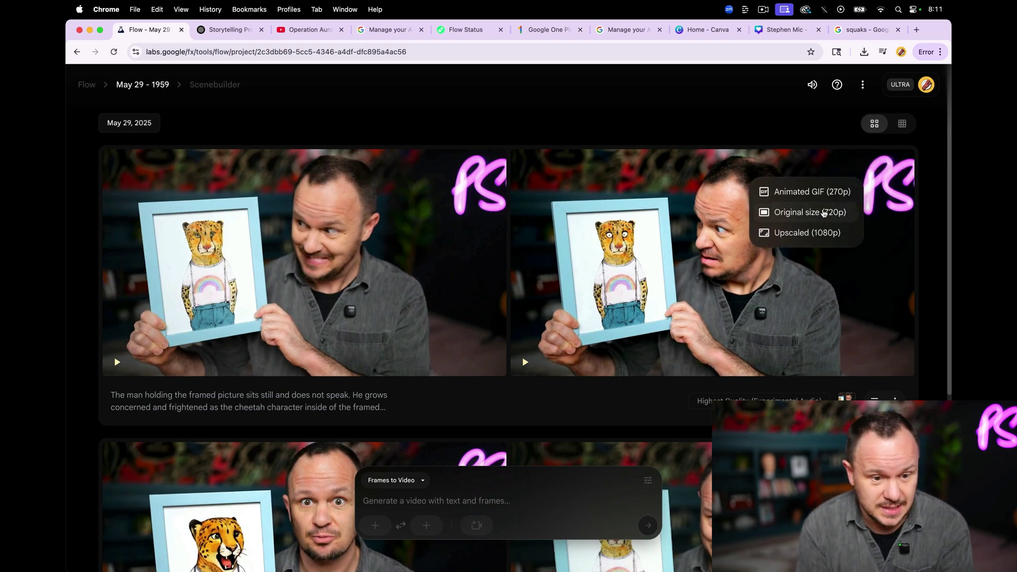
left_click(803, 235)
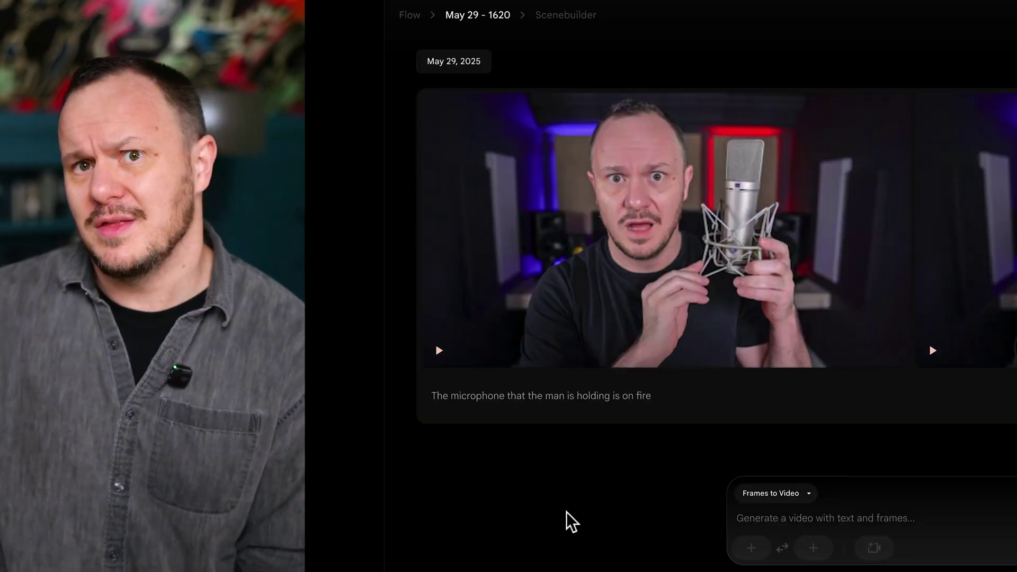
Play the finished clip of the man holding the flaming microphone
left_click(439, 351)
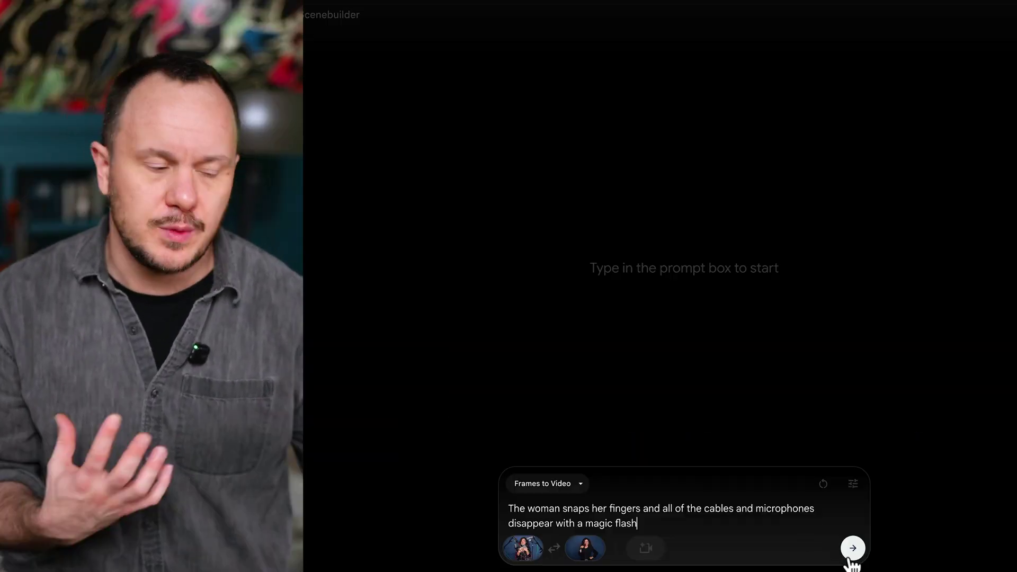
Generate the magic-flash clip from the finger-snap prompt and both frames
left_click(853, 548)
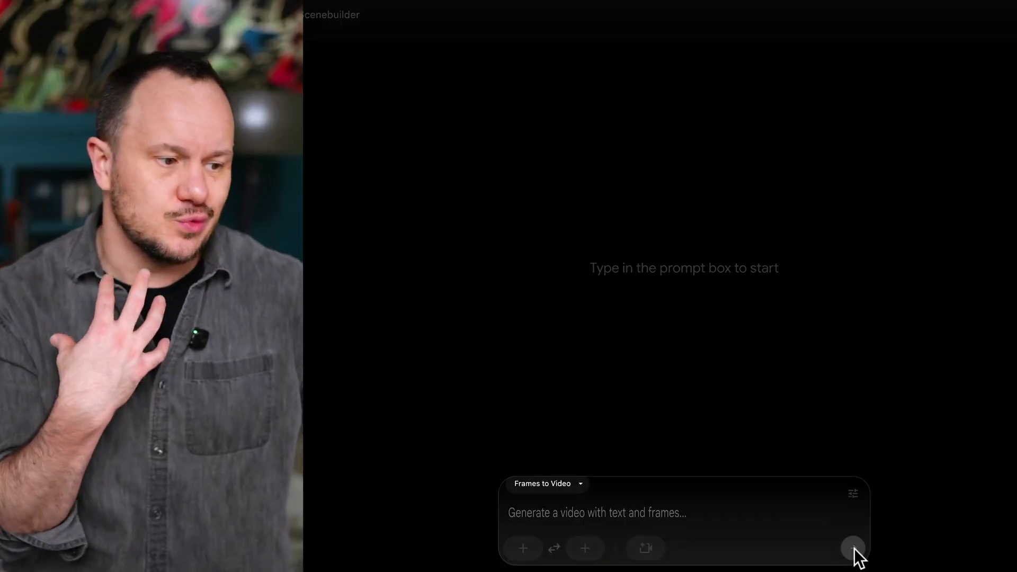